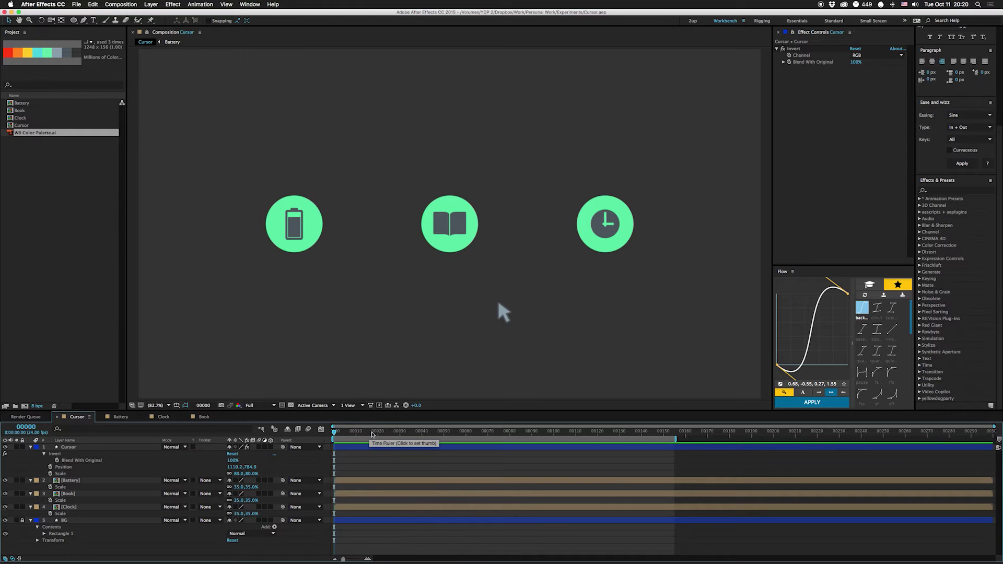
Start the work area at frame 20 and extend it to the composition end
{"action": "left_click", "coordinate": [378, 434]}
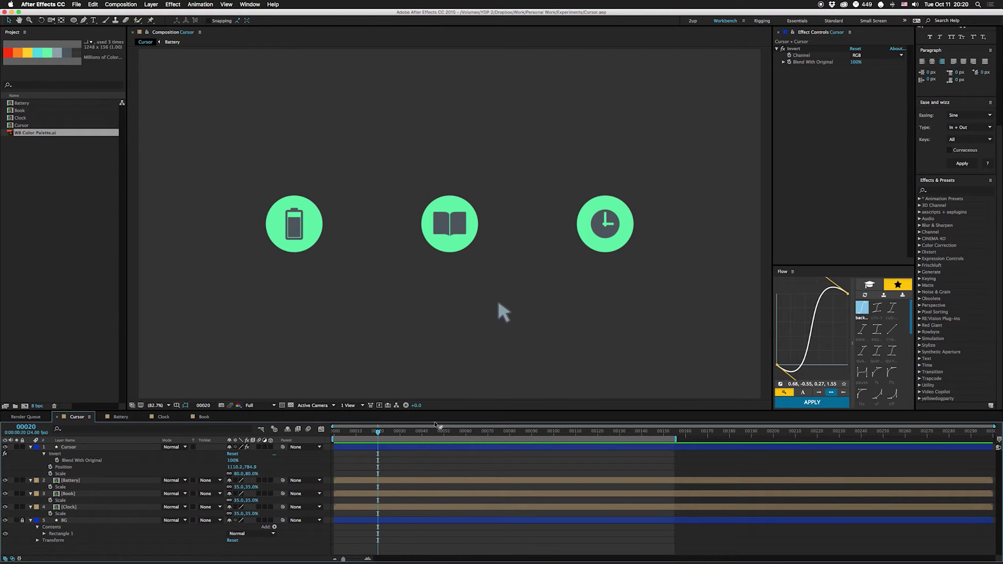
{"action": "key", "text": "b"}
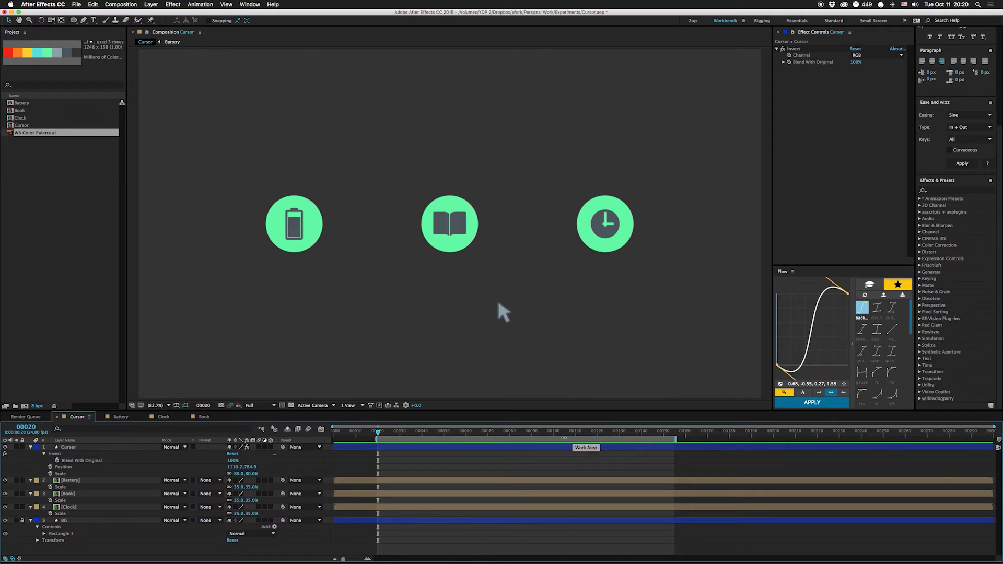
{"action": "left_click_drag", "start_coordinate": [675, 438], "coordinate": [994, 439]}
Move the Cursor layer's anchor point to the tip of its arrow
{"action": "left_click", "coordinate": [387, 495]}
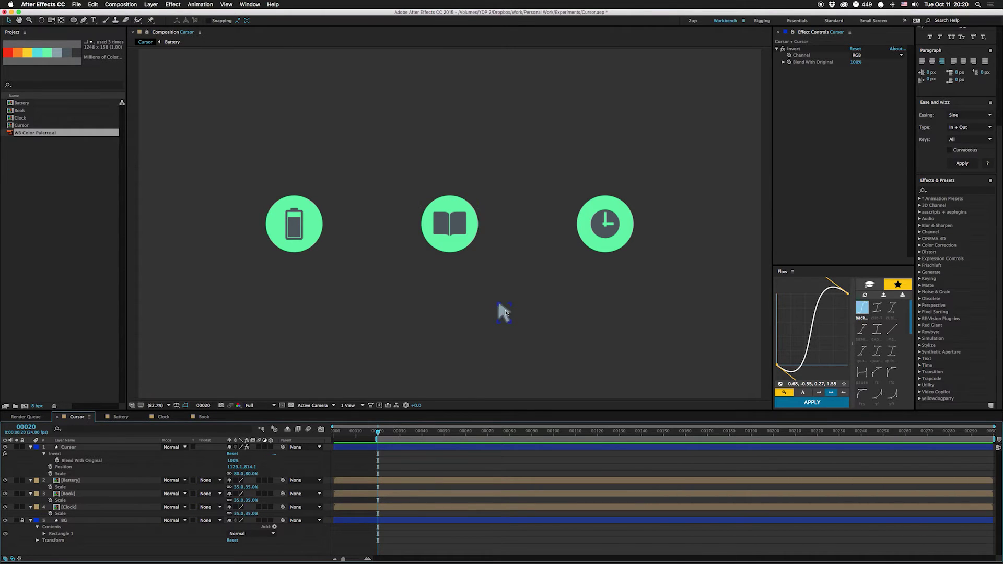
{"action": "left_click", "coordinate": [503, 312]}
{"action": "key", "text": "y"}
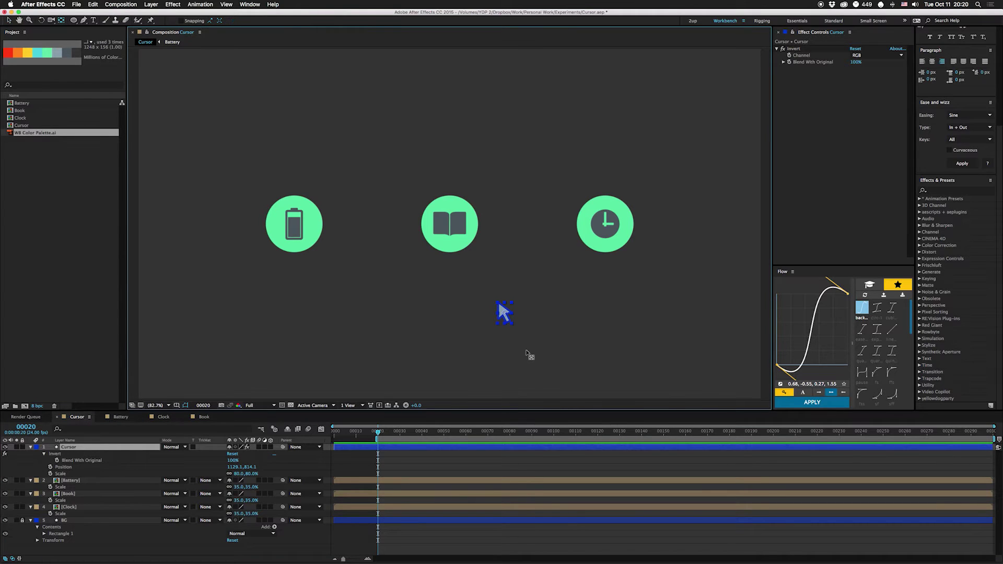
{"action": "left_click_drag", "start_coordinate": [503, 312], "coordinate": [496, 303]}
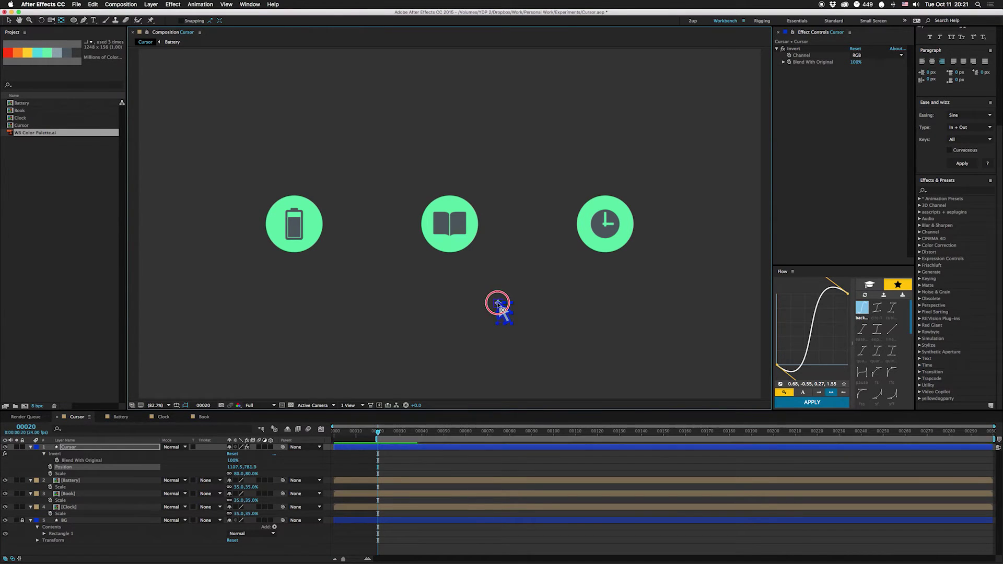
{"action": "left_click_drag", "start_coordinate": [500, 309], "coordinate": [500, 308]}
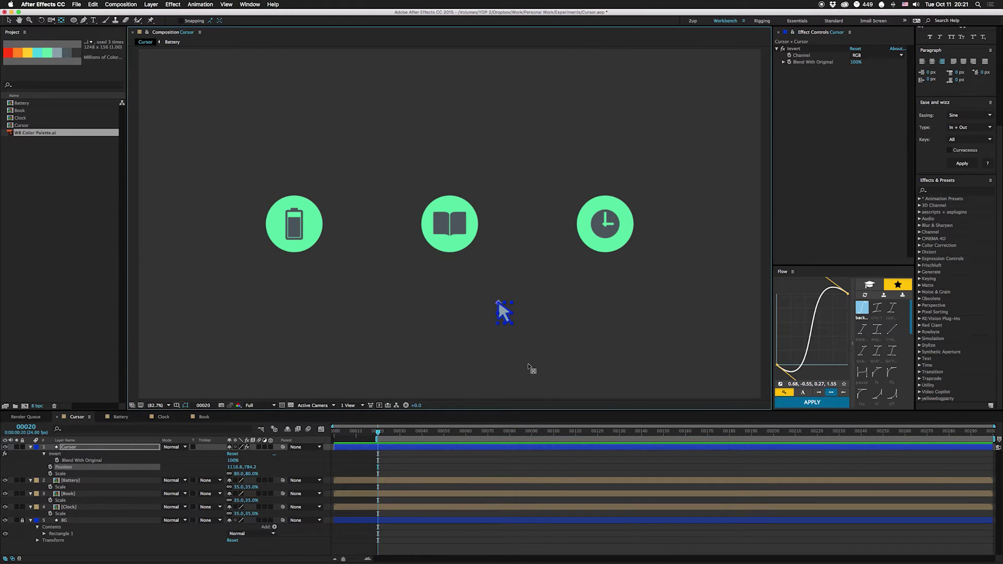
Zoom the viewer to 50% and drag the cursor just below the frame's bottom edge
{"action": "key", "text": "v"}
{"action": "left_click", "coordinate": [155, 405]}
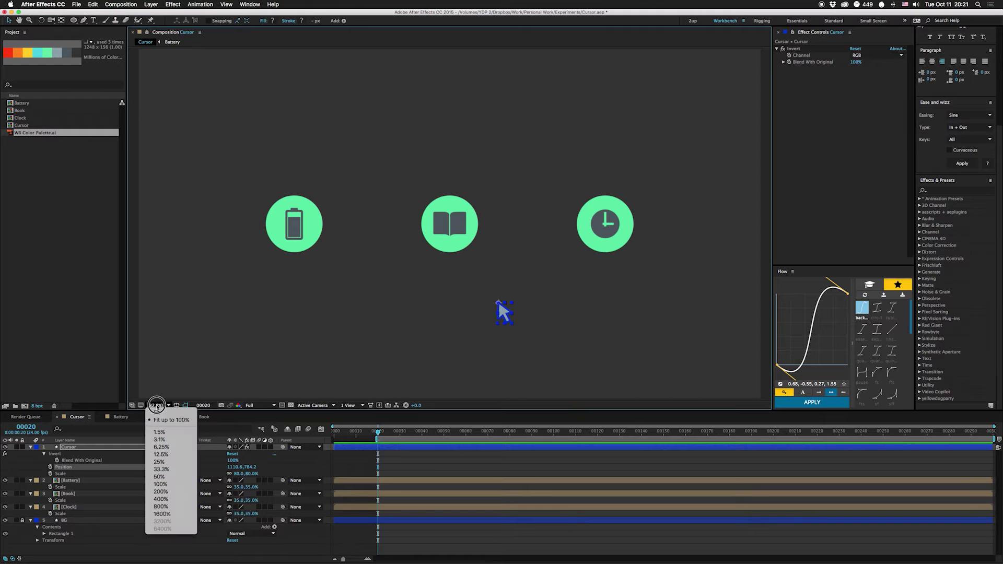
{"action": "left_click", "coordinate": [160, 476]}
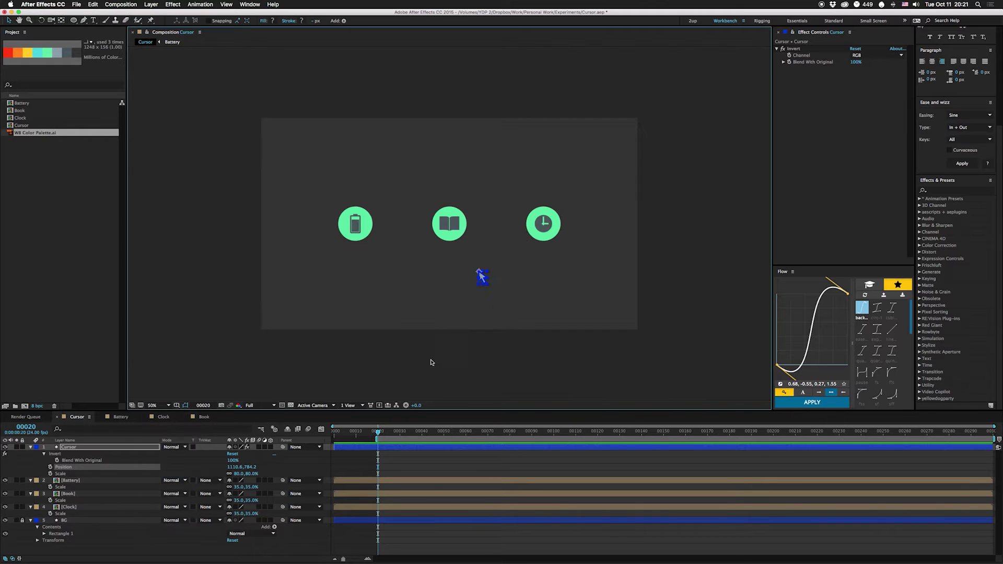
{"action": "left_click_drag", "start_coordinate": [482, 276], "coordinate": [495, 346]}
Open Motion Sketch from the Window menu, enable Background and start capturing
{"action": "left_click", "coordinate": [251, 5]}
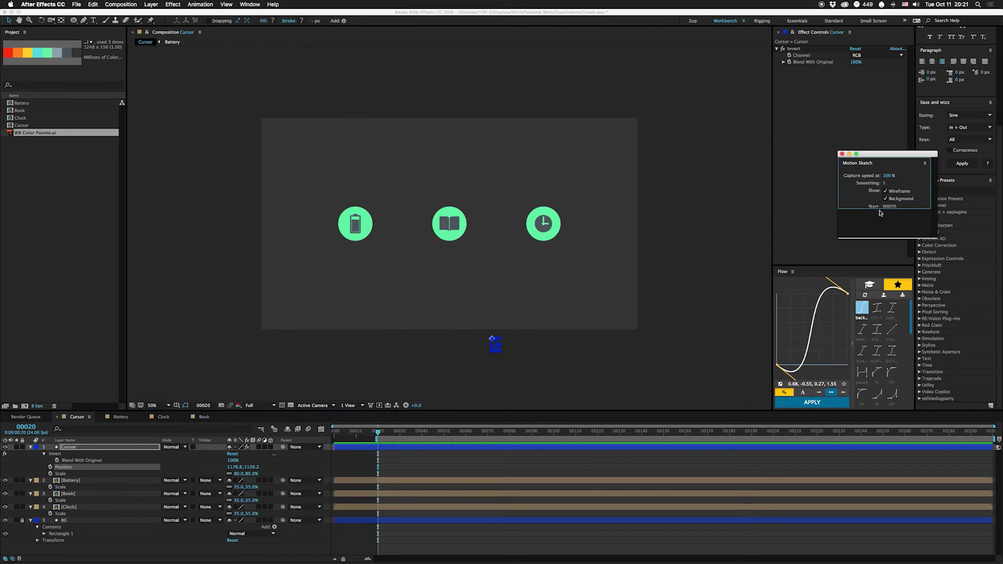
{"action": "left_click", "coordinate": [883, 220]}
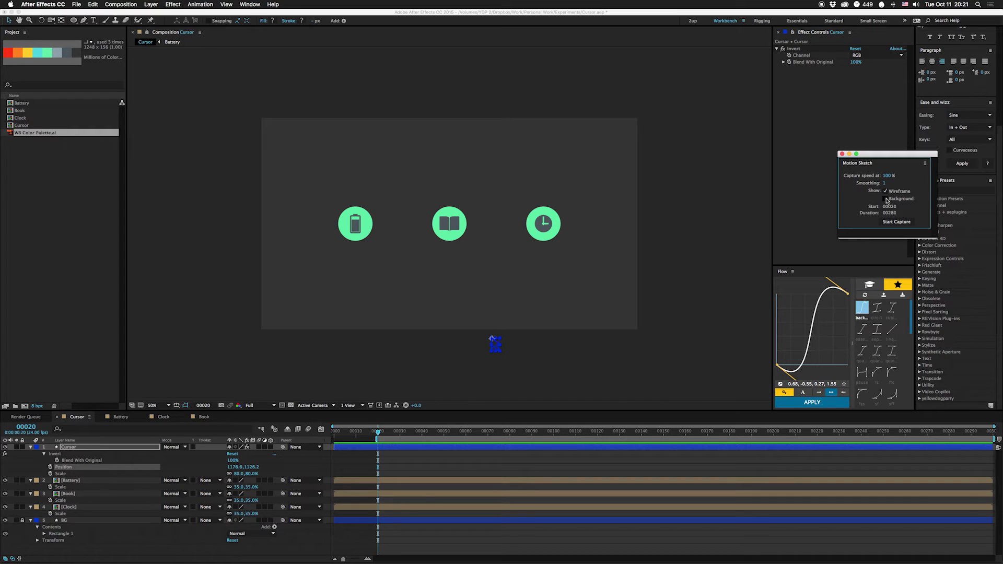
{"action": "left_click", "coordinate": [885, 199]}
{"action": "left_click", "coordinate": [894, 222]}
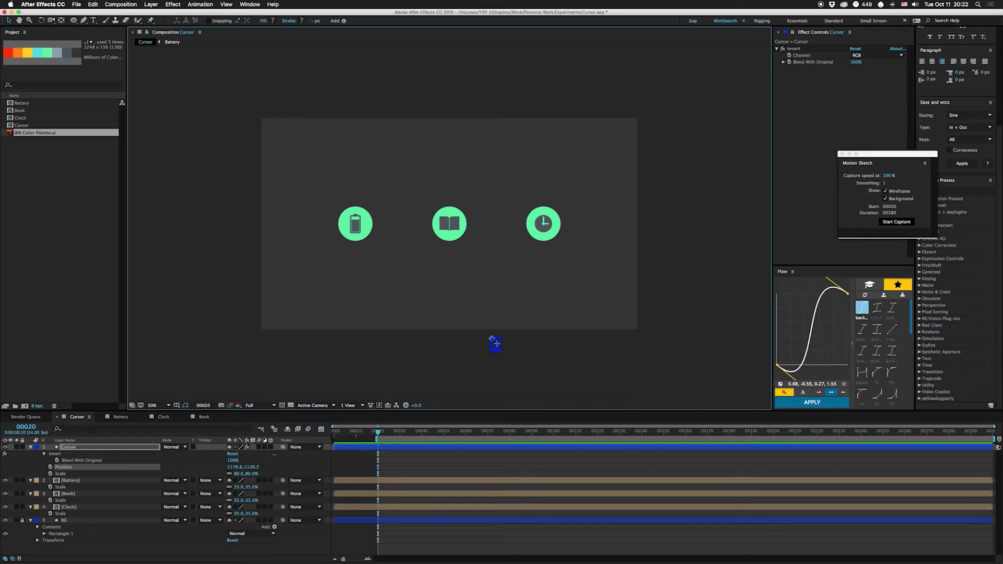
Sketch the cursor's path among the clock, book and battery icons, then preview it
{"action": "mouse_move", "coordinate": [495, 344]}
{"action": "left_mouse_down"}
{"action": "mouse_move", "coordinate": [542, 233]}
{"action": "mouse_move", "coordinate": [488, 252]}
{"action": "mouse_move", "coordinate": [464, 245]}
{"action": "mouse_move", "coordinate": [450, 226]}
{"action": "mouse_move", "coordinate": [446, 241]}
{"action": "mouse_move", "coordinate": [415, 251]}
{"action": "mouse_move", "coordinate": [371, 246]}
{"action": "mouse_move", "coordinate": [356, 230]}
{"action": "mouse_move", "coordinate": [366, 241]}
{"action": "mouse_move", "coordinate": [428, 239]}
{"action": "mouse_move", "coordinate": [449, 226]}
{"action": "mouse_move", "coordinate": [448, 349]}
{"action": "left_mouse_up"}
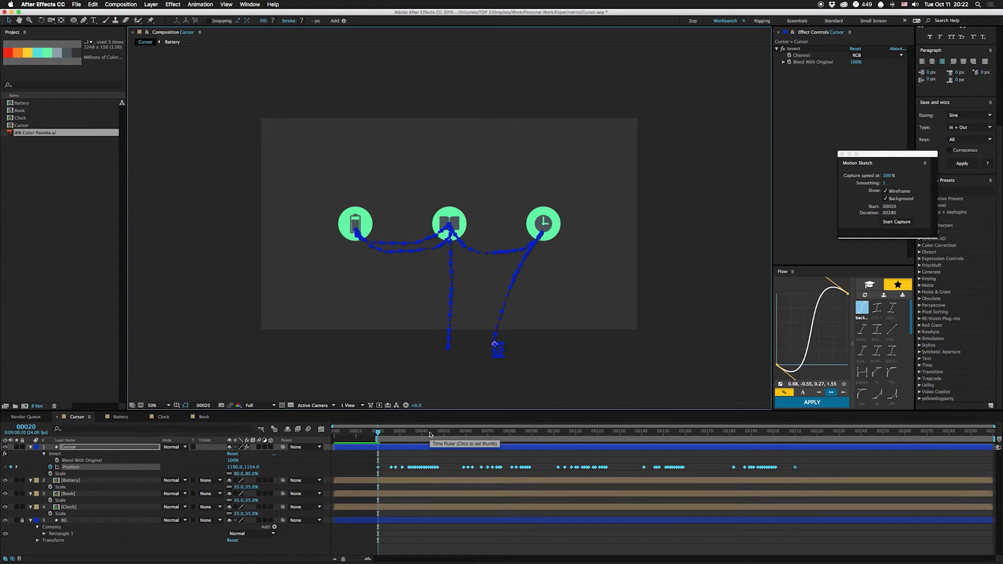
{"action": "key", "text": "space"}
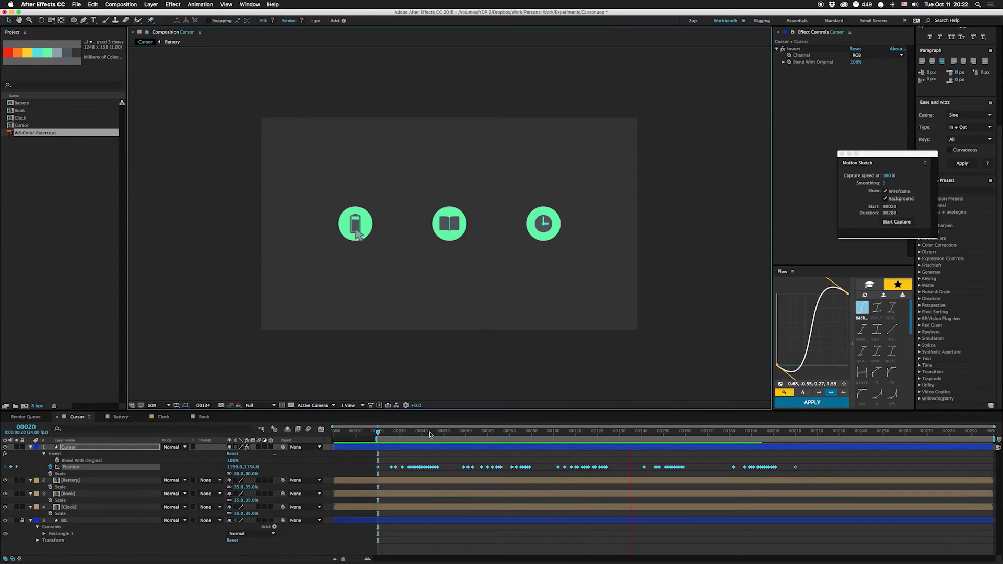
{"action": "key", "text": "space"}
Go to where the cursor reaches the clock and select the Cursor's Blend With Original property
{"action": "left_click_drag", "start_coordinate": [377, 434], "coordinate": [437, 432]}
{"action": "left_click", "coordinate": [410, 455]}
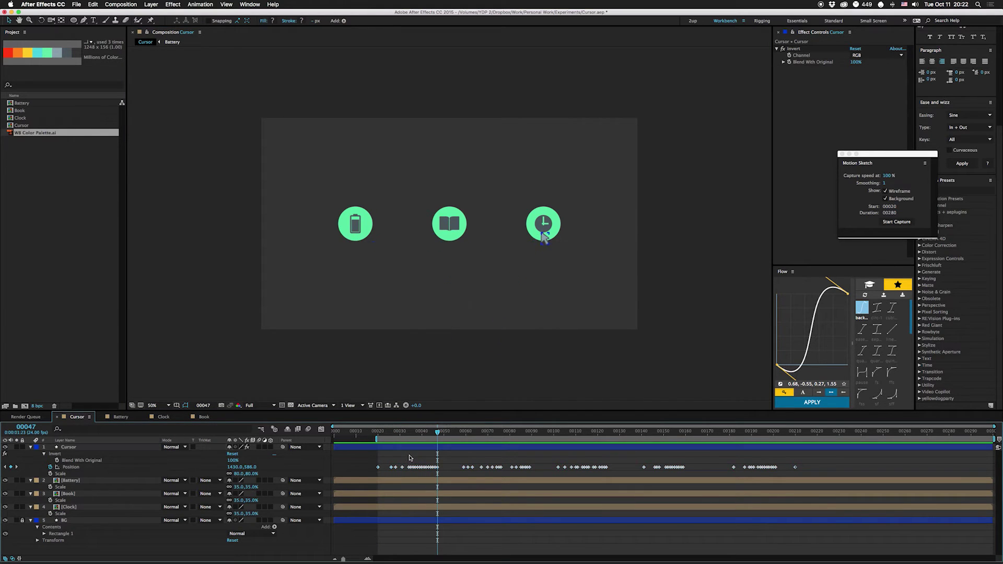
{"action": "left_click", "coordinate": [436, 449]}
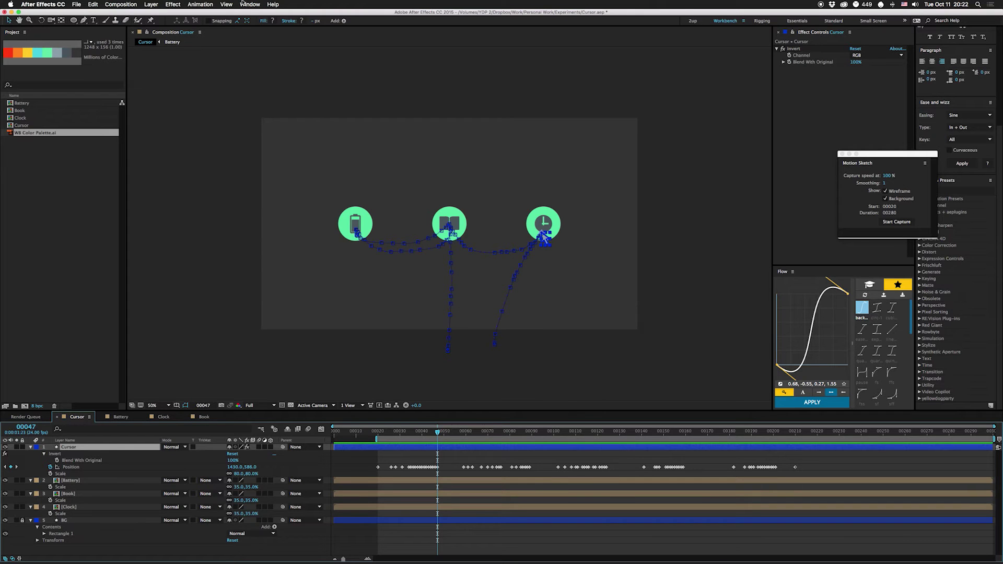
{"action": "left_click", "coordinate": [790, 61]}
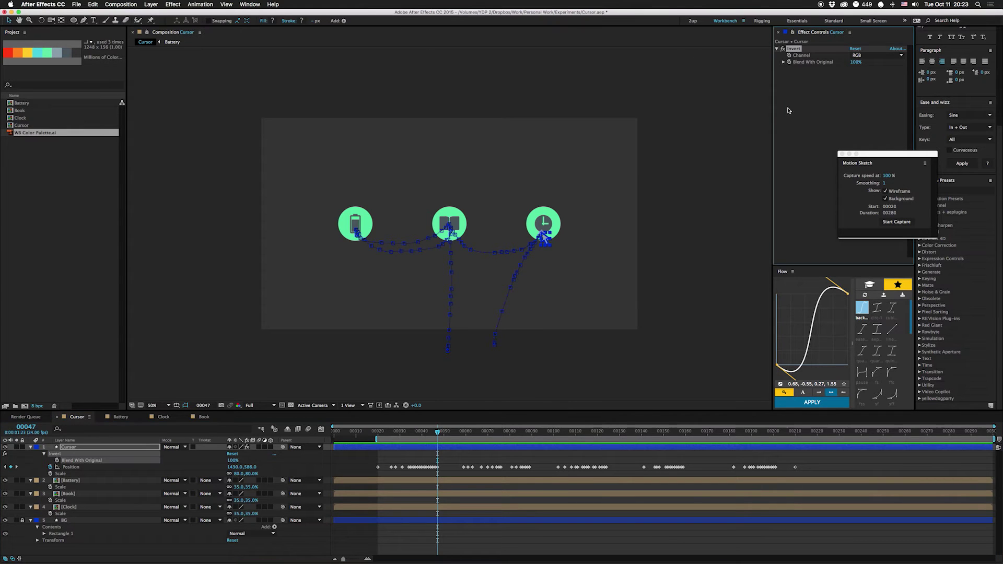
Keyframe Blend With Original as a hold: 100% at the start, 0% at frame 47
{"action": "left_click", "coordinate": [789, 62]}
{"action": "right_click", "coordinate": [439, 461]}
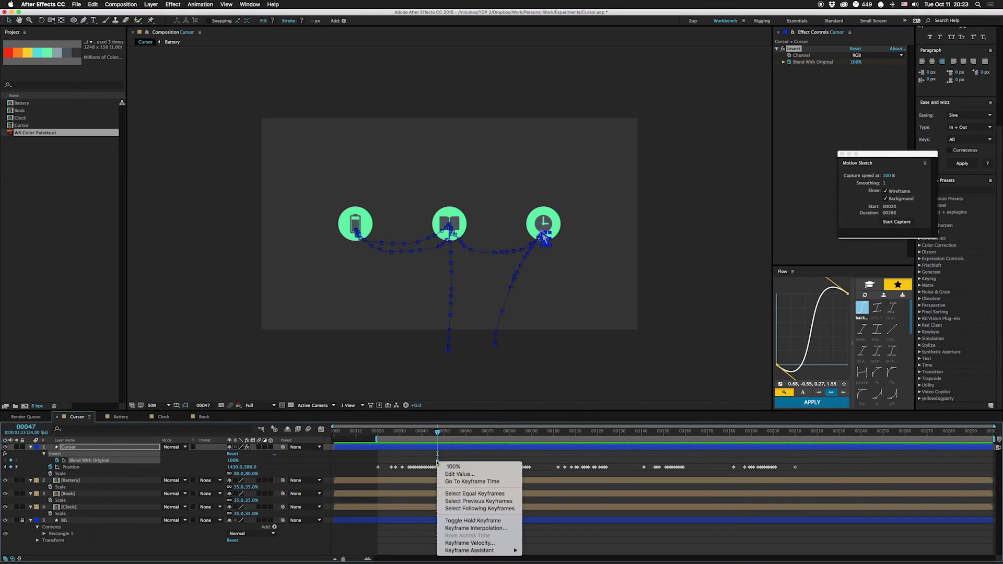
{"action": "left_click", "coordinate": [463, 520]}
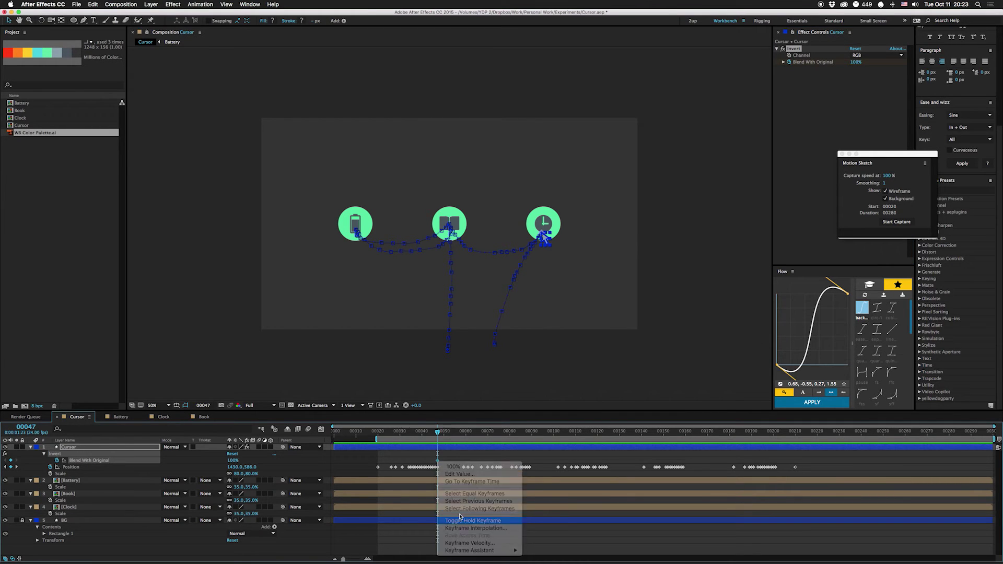
{"action": "left_click_drag", "start_coordinate": [438, 460], "coordinate": [335, 461]}
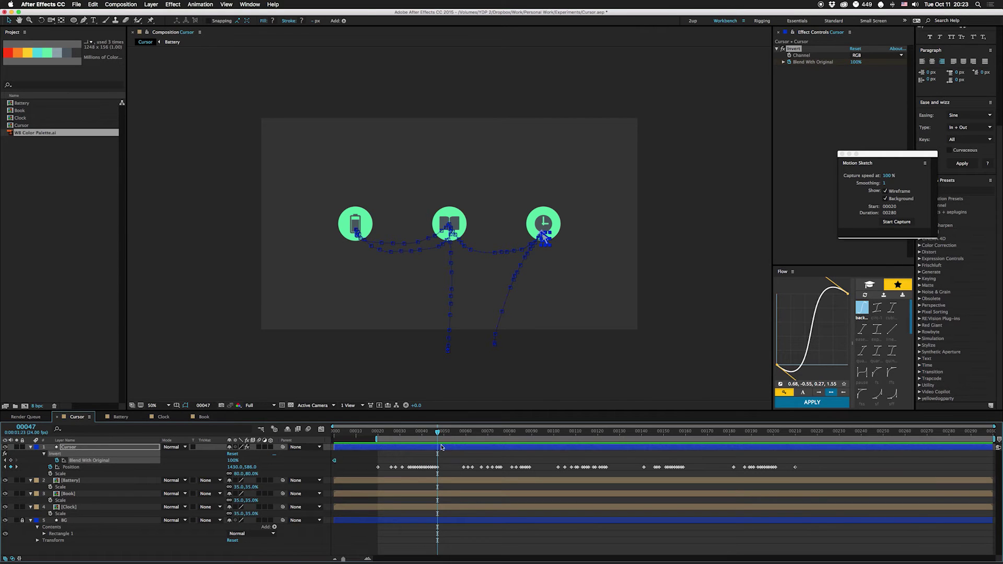
{"action": "left_click", "coordinate": [233, 461]}
{"action": "type", "text": "0"}
{"action": "key", "text": "Return"}
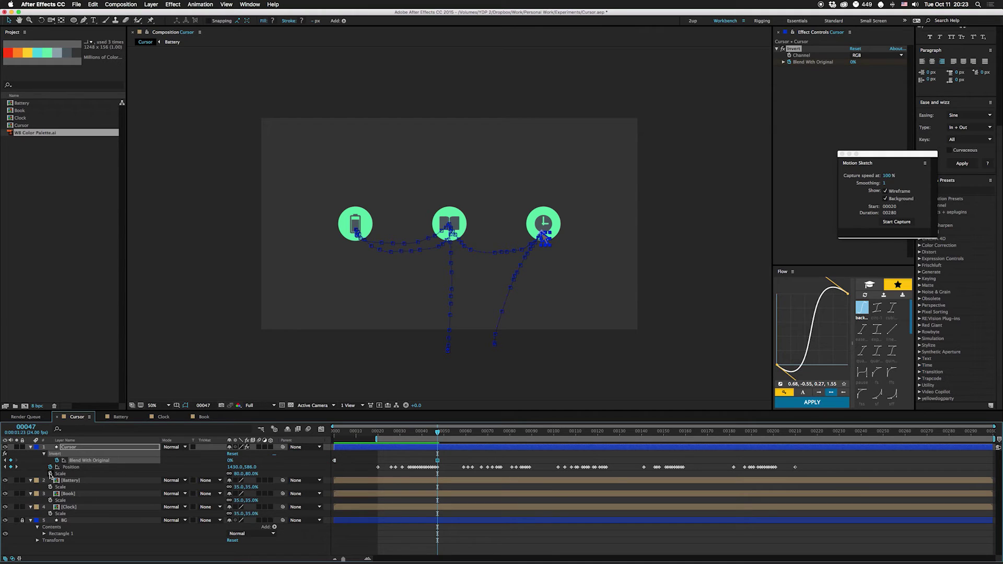
Add a hold keyframe to the cursor's Scale at frame 47
{"action": "left_click", "coordinate": [51, 473]}
{"action": "right_click", "coordinate": [437, 474]}
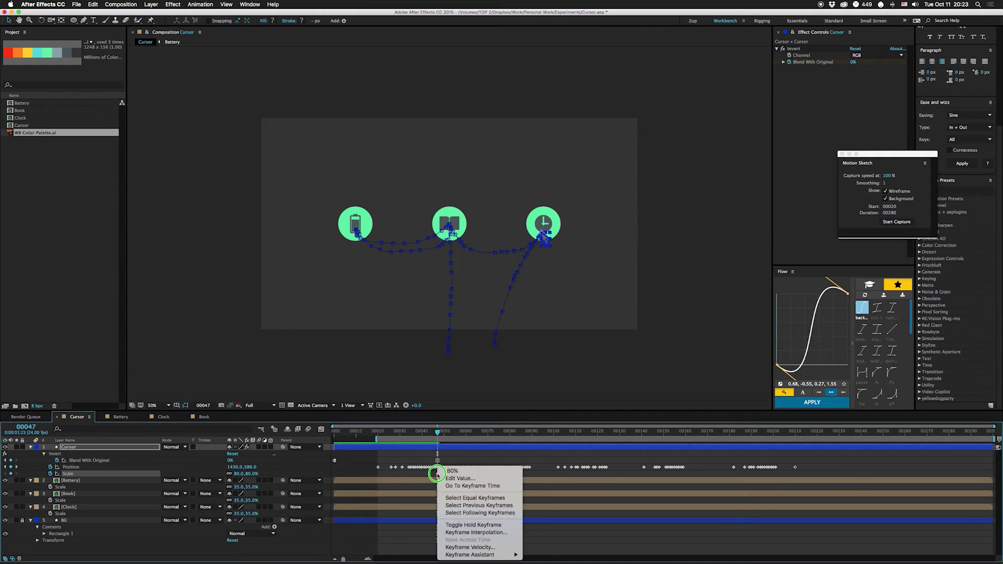
{"action": "left_click", "coordinate": [473, 524]}
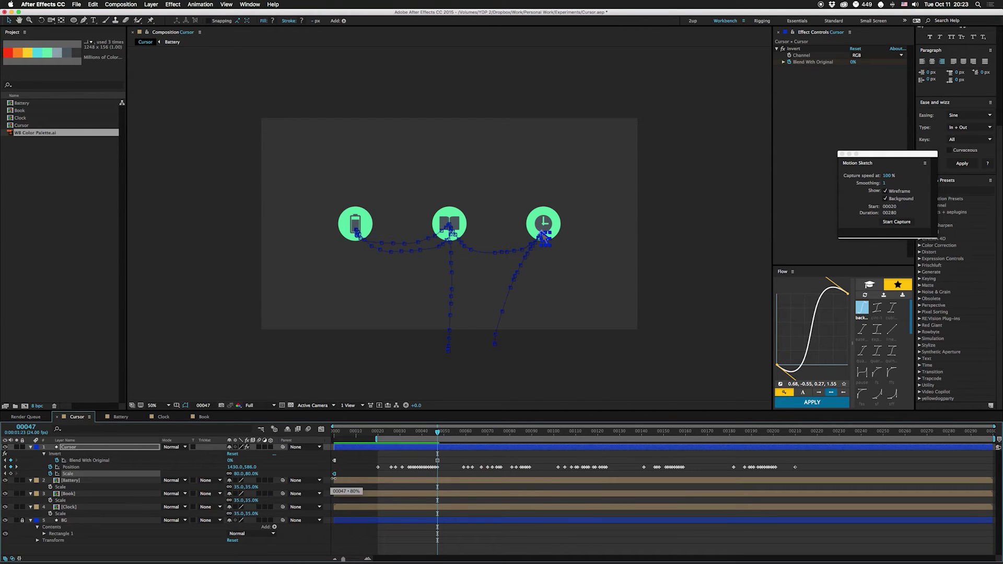
{"action": "left_click", "coordinate": [239, 474]}
Set the cursor's Scale to 70%, then duplicate the Clock layer and parent the copy to Cursor
{"action": "type", "text": "70"}
{"action": "key", "text": "Return"}
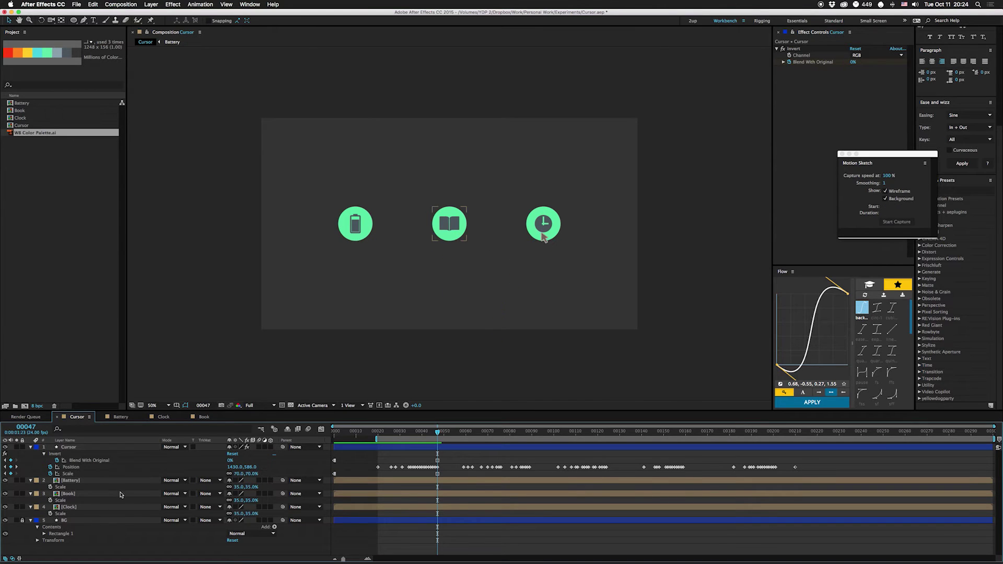
{"action": "left_click", "coordinate": [67, 510]}
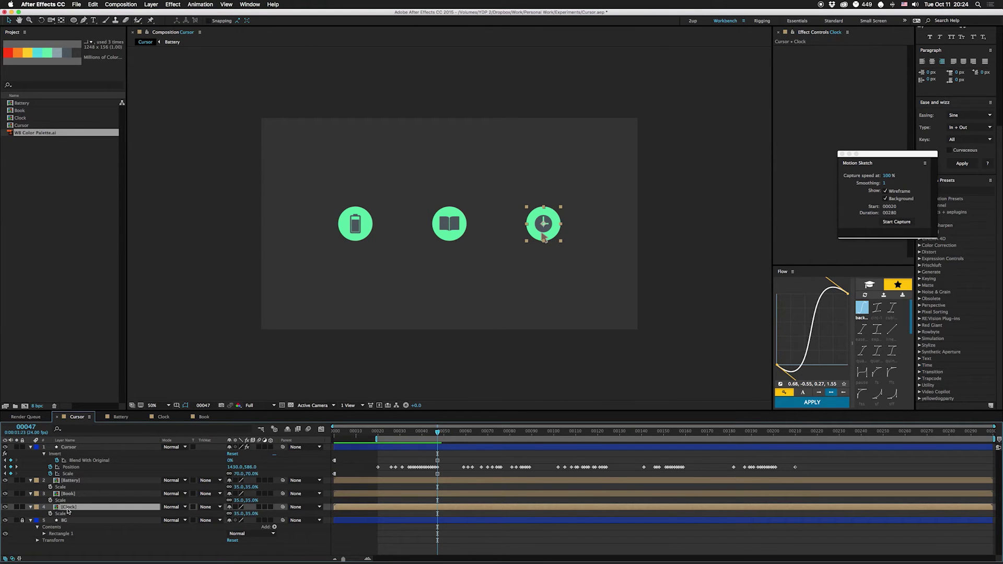
{"action": "key", "text": "super+d"}
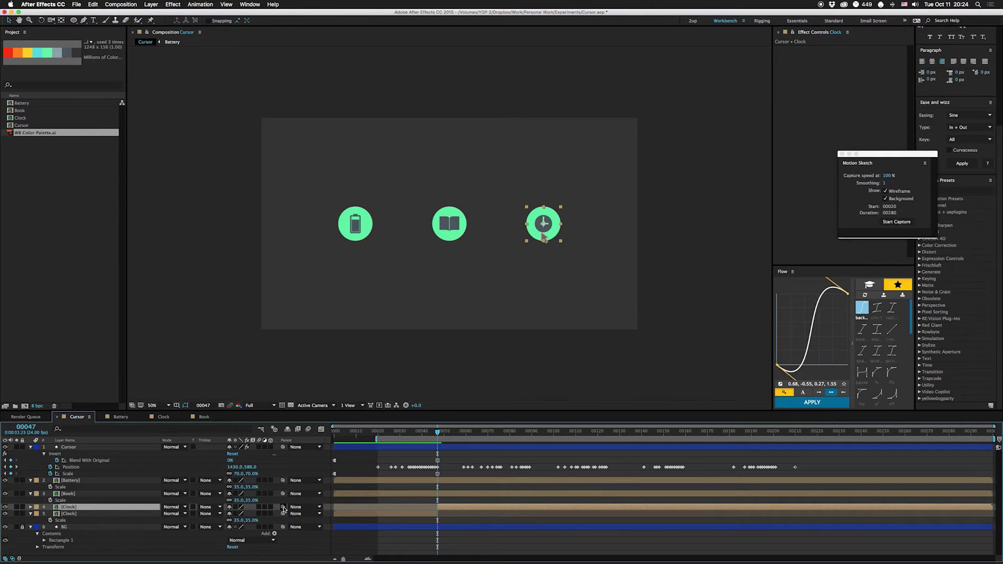
{"action": "left_click_drag", "start_coordinate": [283, 507], "coordinate": [87, 449]}
{"action": "mouse_move", "coordinate": [438, 448]}
{"action": "left_mouse_down"}
{"action": "mouse_move", "coordinate": [521, 448]}
{"action": "mouse_move", "coordinate": [437, 448]}
{"action": "left_mouse_up"}
Scale the clock copy down to 40%
{"action": "key", "text": "s"}
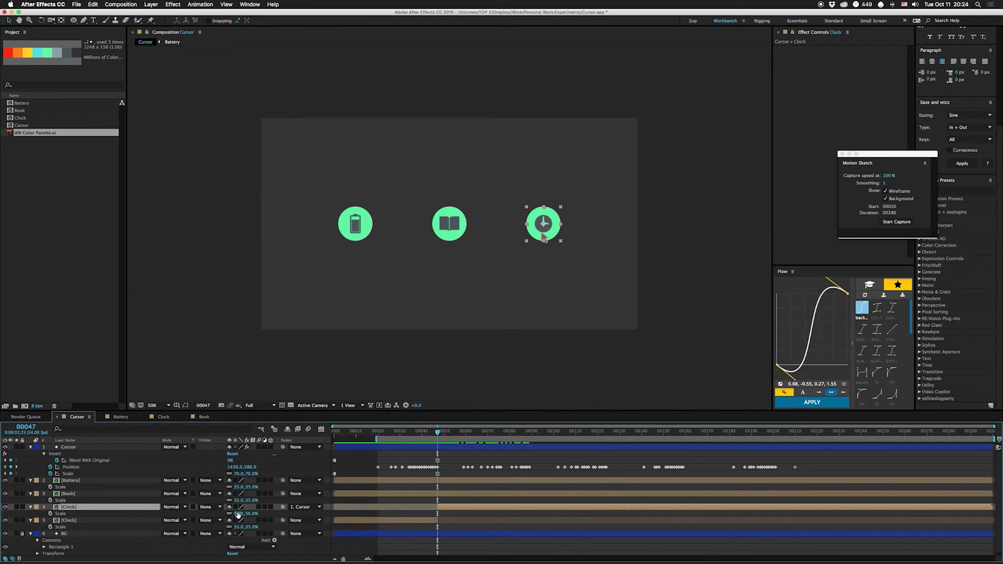
{"action": "left_click", "coordinate": [239, 514]}
{"action": "type", "text": "40"}
{"action": "key", "text": "Return"}
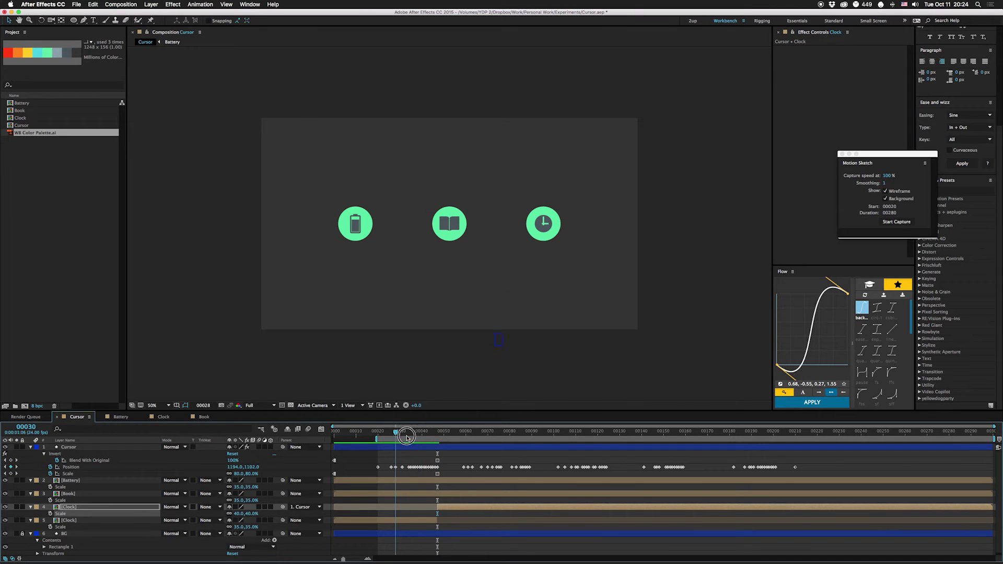
Check the clock follows the cursor, move the copy above Book, and go to frame 93
{"action": "left_click_drag", "start_coordinate": [438, 439], "coordinate": [527, 440]}
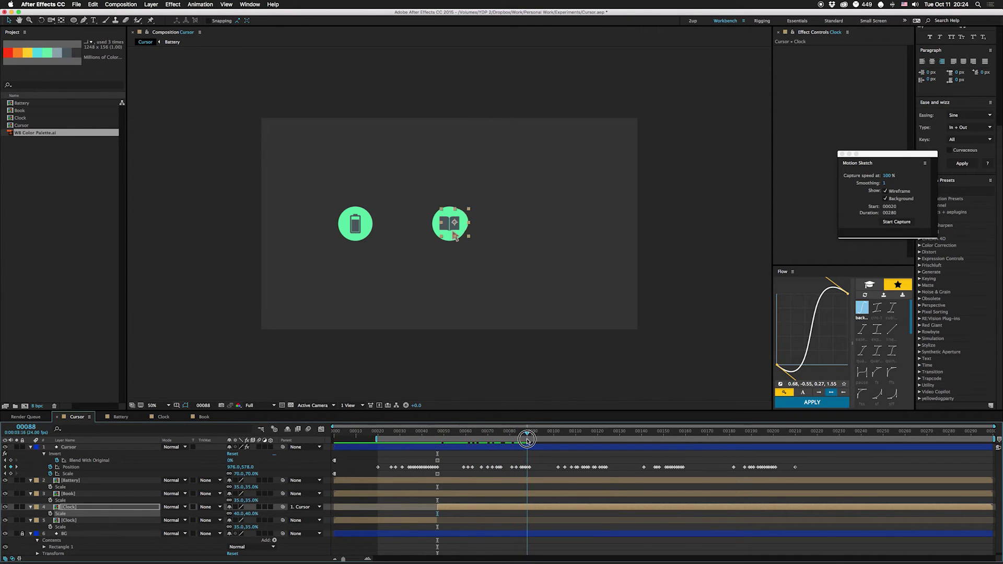
{"action": "left_click_drag", "start_coordinate": [104, 506], "coordinate": [102, 494]}
{"action": "left_click_drag", "start_coordinate": [427, 435], "coordinate": [538, 438]}
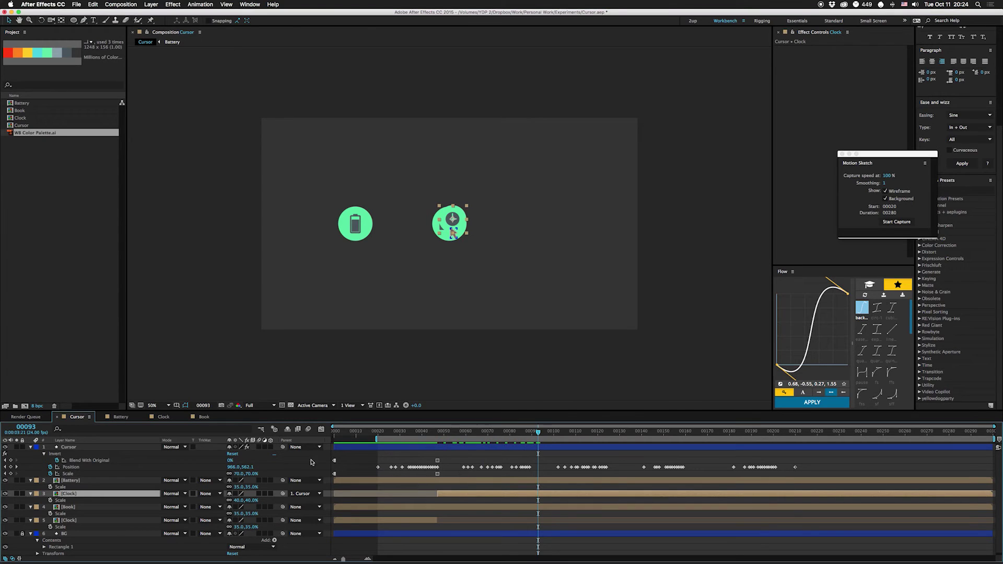
At frame 93 return the cursor's Blend With Original to 100% and Scale to 80%
{"action": "left_click", "coordinate": [230, 461]}
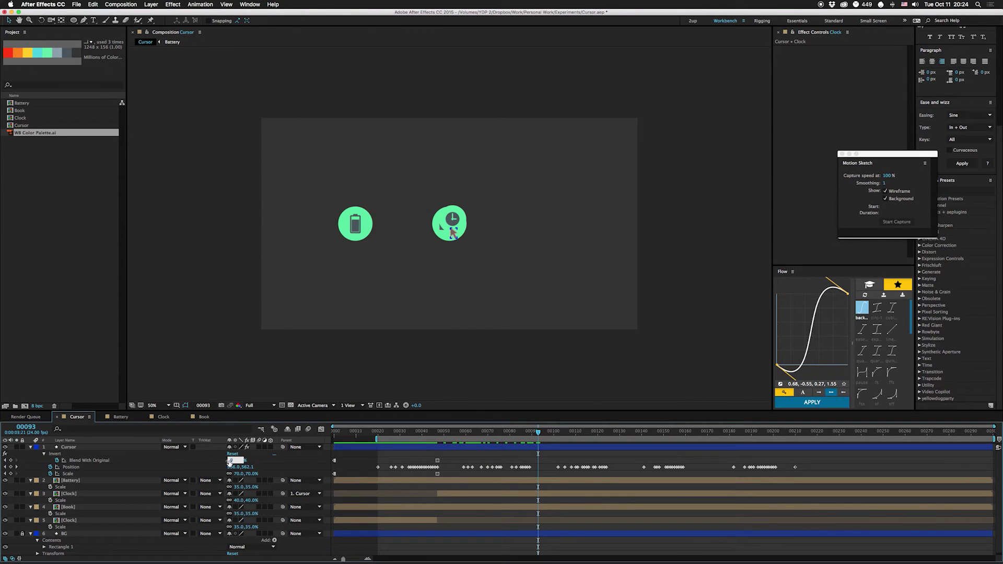
{"action": "key", "text": "Return"}
{"action": "left_click", "coordinate": [240, 473]}
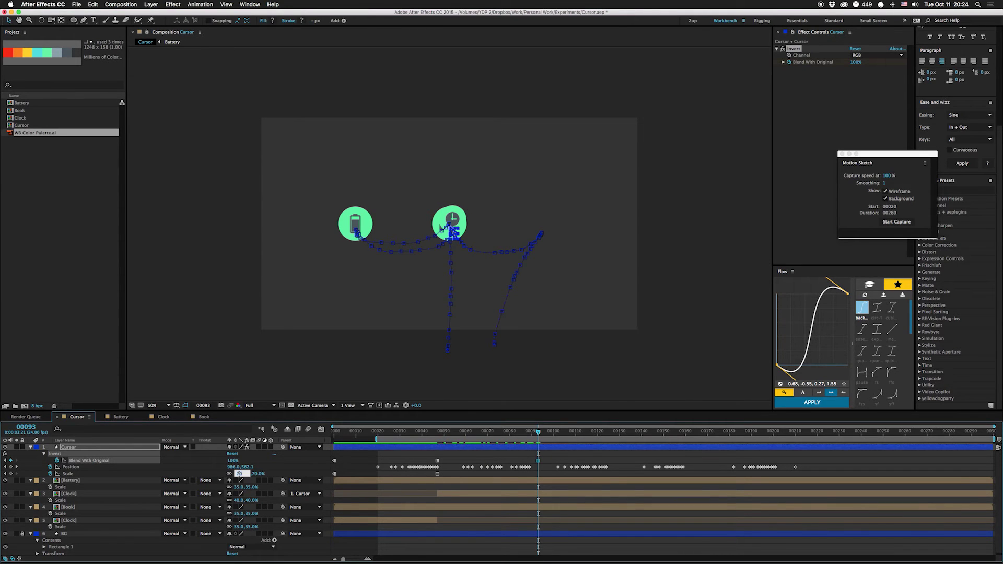
{"action": "type", "text": "80"}
{"action": "key", "text": "Return"}
Duplicate the Clock layer, unparent the copy, set its Position to 960, 540, and preview
{"action": "left_click", "coordinate": [544, 496]}
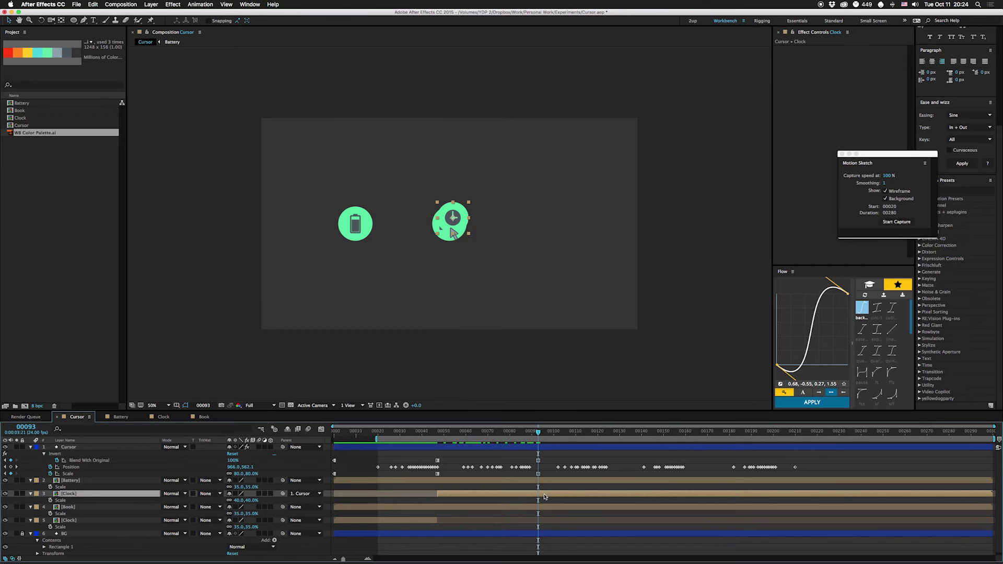
{"action": "key", "text": "super+d"}
{"action": "left_click", "coordinate": [307, 493]}
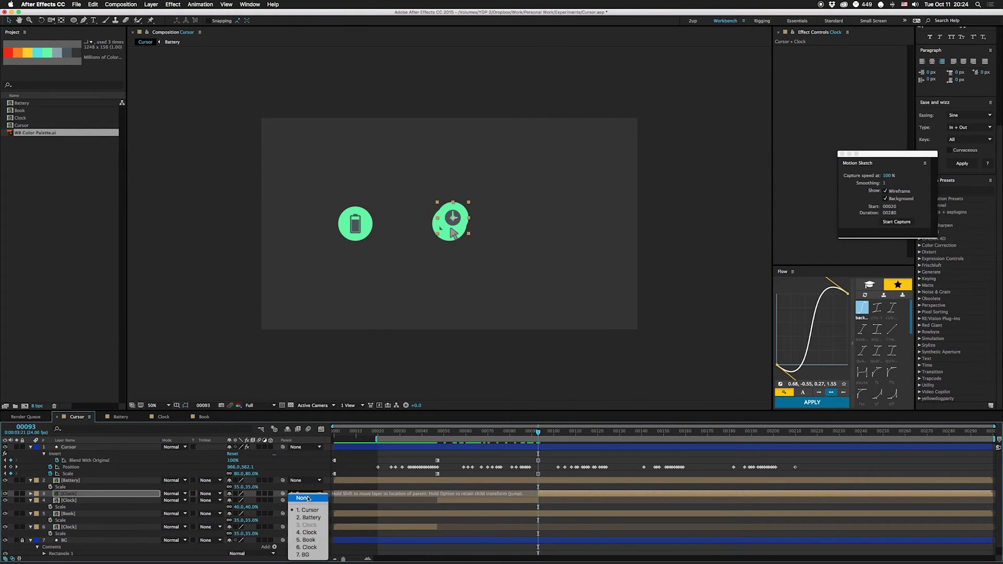
{"action": "left_click", "coordinate": [307, 498]}
{"action": "key", "text": "p"}
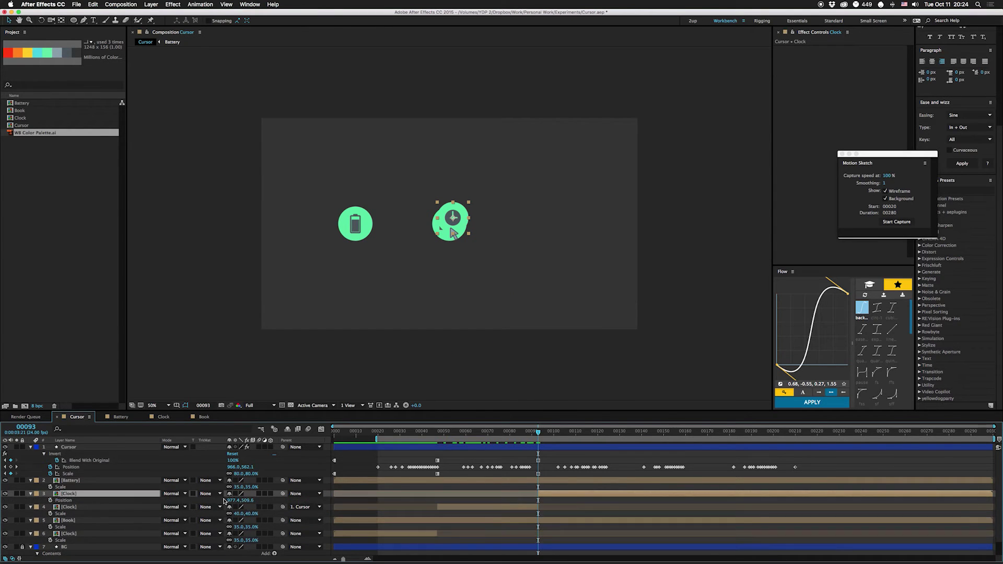
{"action": "left_click", "coordinate": [240, 500]}
{"action": "type", "text": "960"}
{"action": "key", "text": "Tab"}
{"action": "type", "text": "540"}
{"action": "key", "text": "Return"}
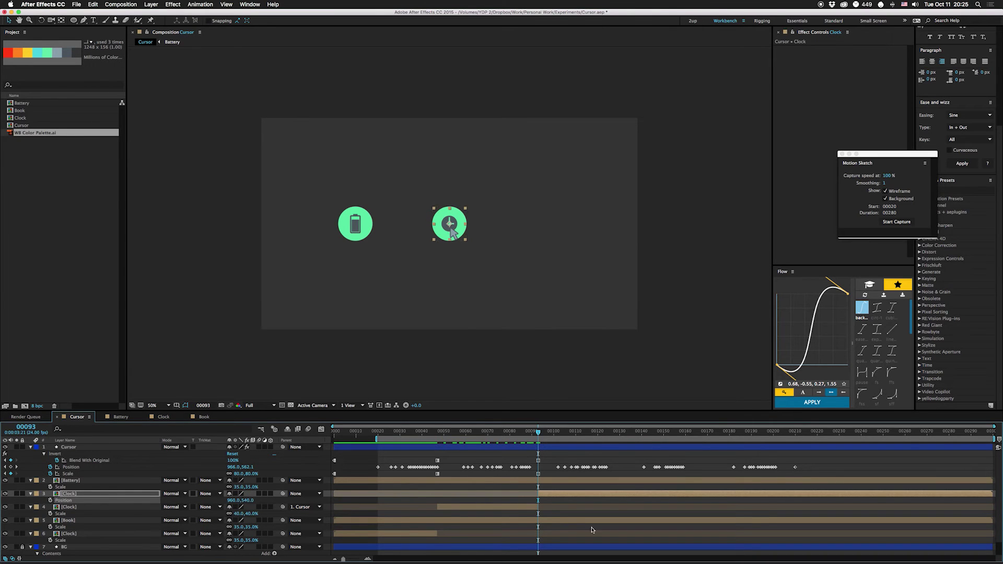
{"action": "key", "text": "space"}
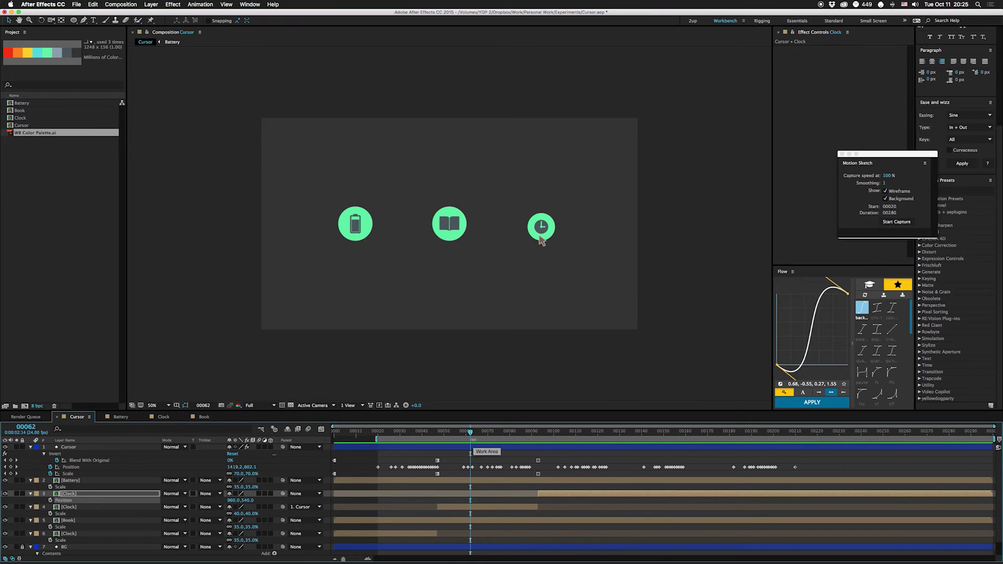
At frame 129 set the cursor's Blend With Original to 0% and Scale to 70%
{"action": "left_click_drag", "start_coordinate": [523, 443], "coordinate": [617, 444]}
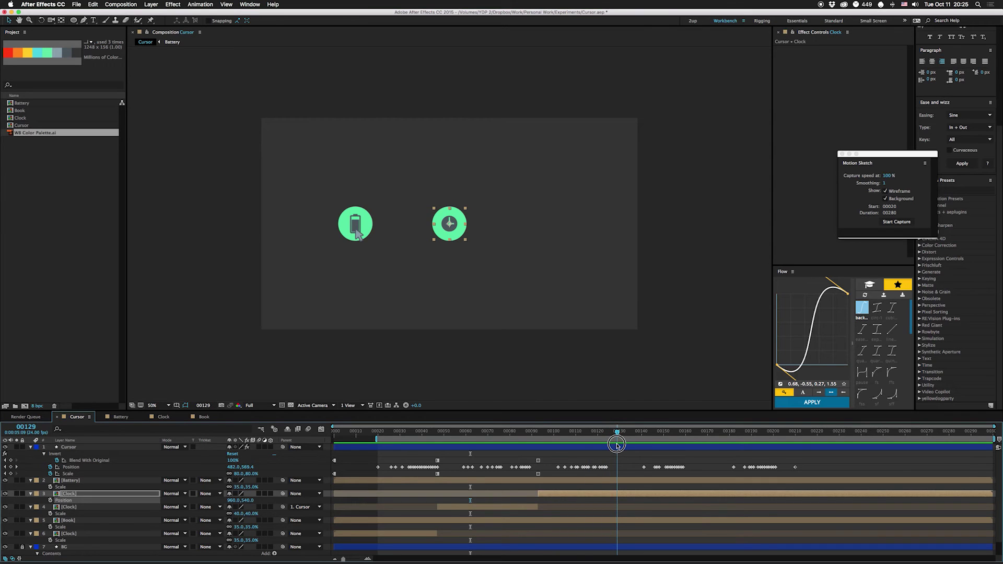
{"action": "left_click", "coordinate": [232, 460]}
{"action": "type", "text": "0"}
{"action": "key", "text": "Return"}
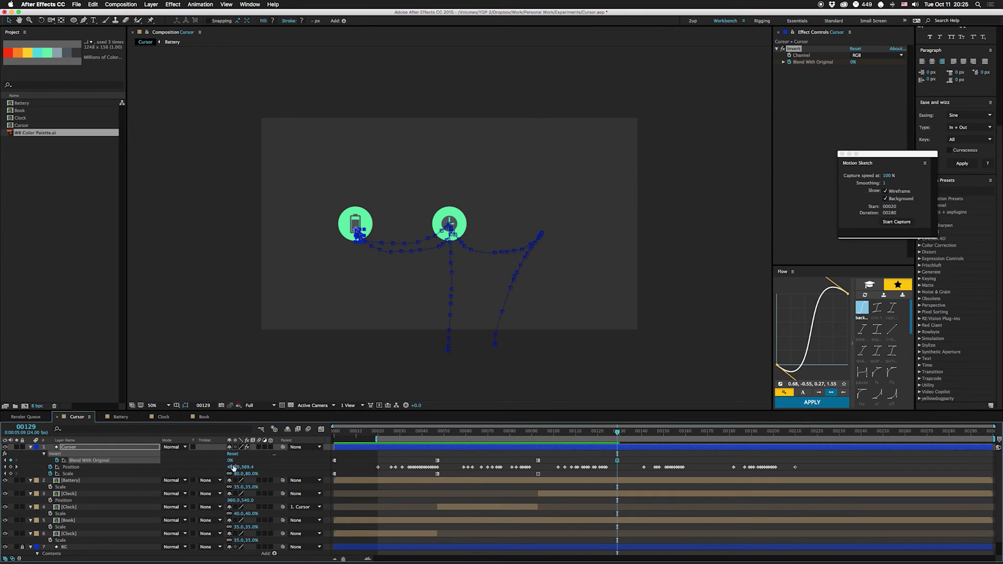
{"action": "left_click", "coordinate": [238, 473]}
{"action": "type", "text": "70"}
{"action": "key", "text": "Return"}
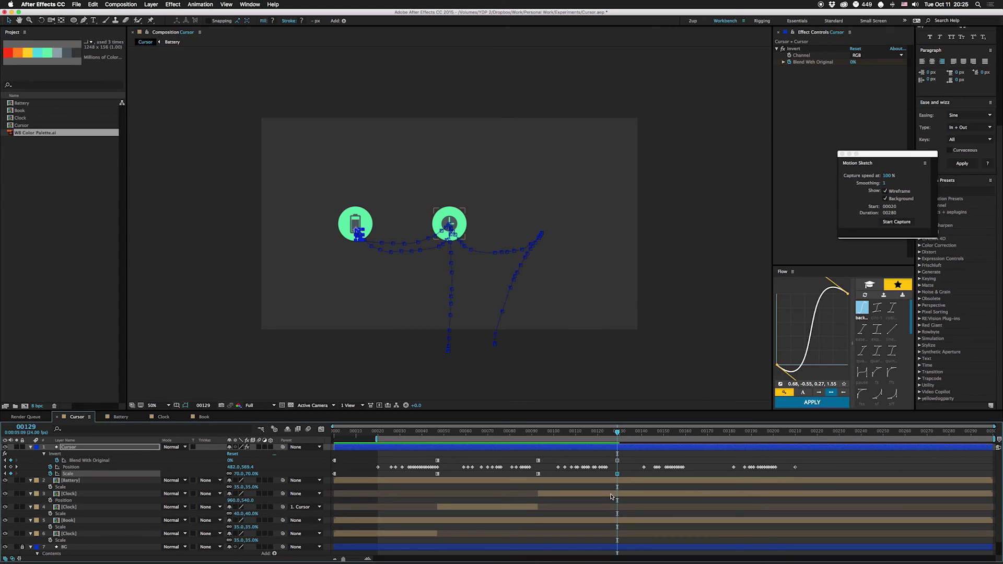
Split the Battery layer, parent the new piece to Cursor, and scale it to 40%
{"action": "left_click", "coordinate": [625, 481]}
{"action": "key", "text": "ctrl+shift+d"}
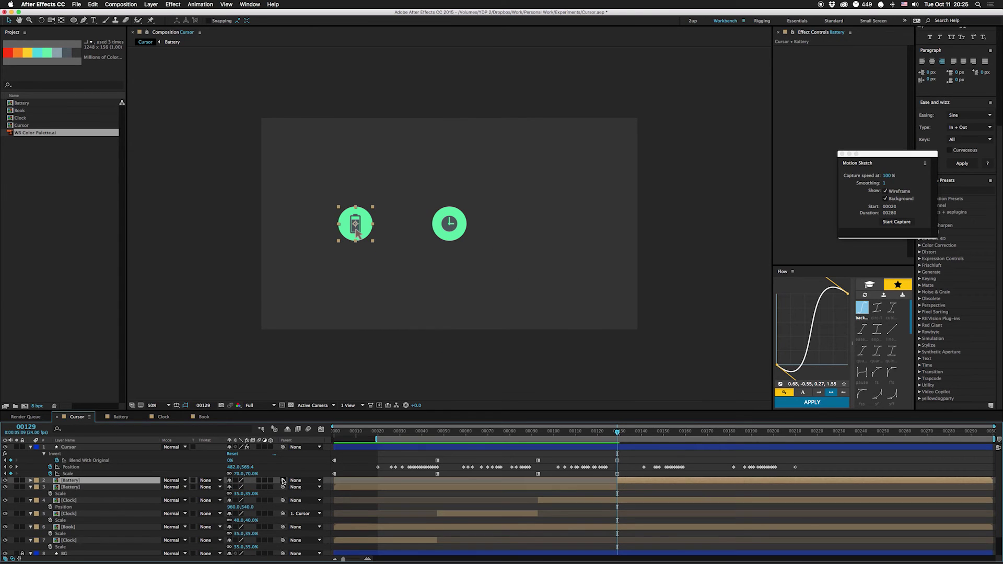
{"action": "left_click_drag", "start_coordinate": [283, 480], "coordinate": [124, 449]}
{"action": "key", "text": "s"}
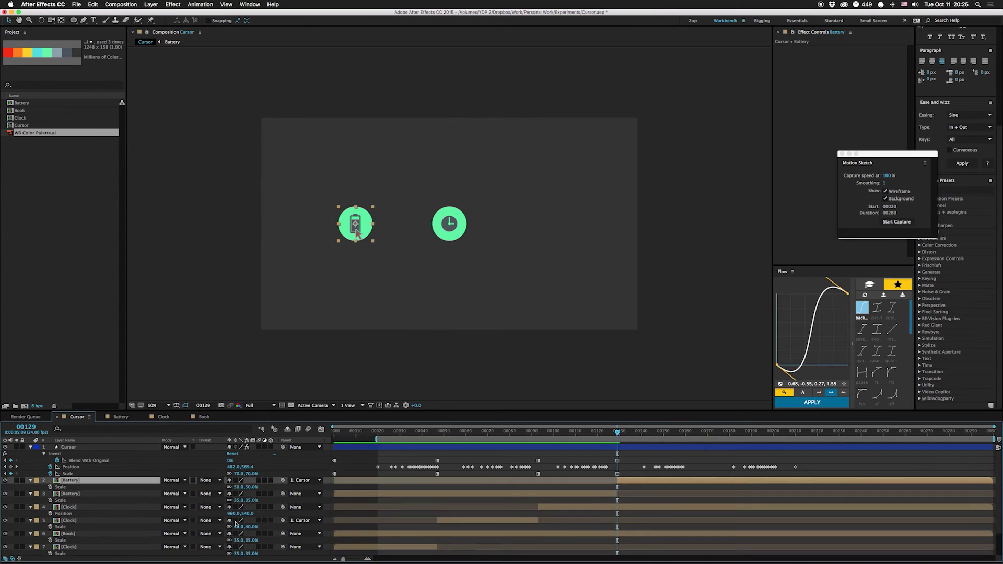
{"action": "left_click", "coordinate": [239, 486]}
{"action": "type", "text": "40"}
{"action": "key", "text": "Return"}
{"action": "left_click_drag", "start_coordinate": [618, 432], "coordinate": [689, 438]}
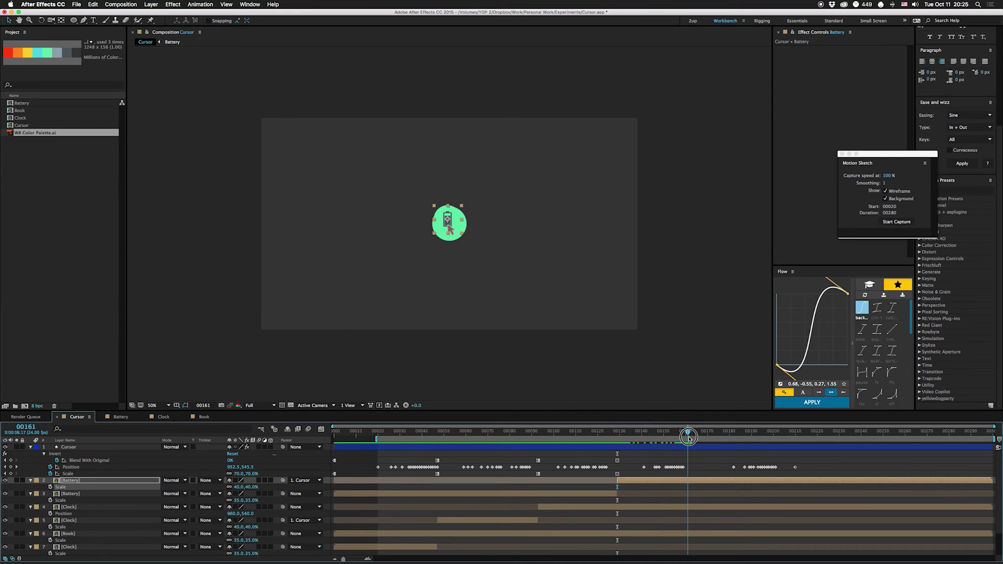
Copy the cursor's release keyframes from frame 90 and paste them at frame 161
{"action": "left_click", "coordinate": [720, 462]}
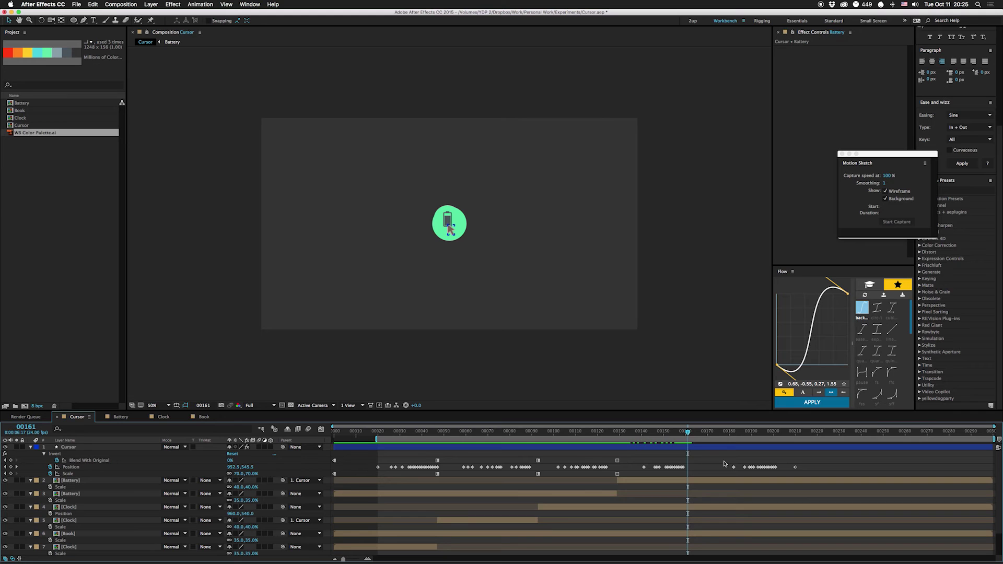
{"action": "left_click", "coordinate": [538, 460]}
{"action": "left_click", "coordinate": [539, 474], "text": "shift"}
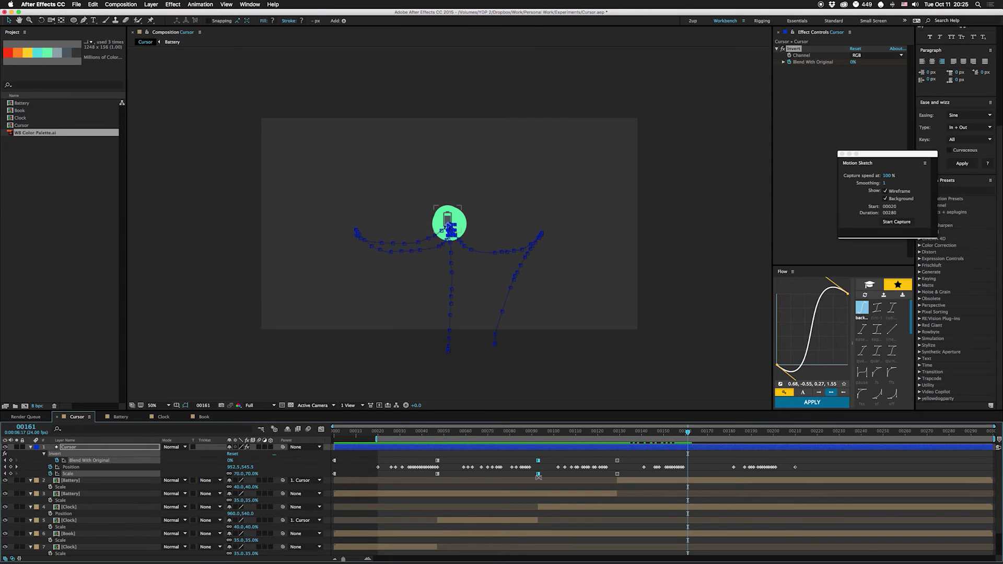
{"action": "key", "text": "ctrl+c"}
{"action": "key", "text": "ctrl+v"}
Split Battery at frame 161, unparent the piece, set Position 960, 540, and preview
{"action": "left_click", "coordinate": [697, 484]}
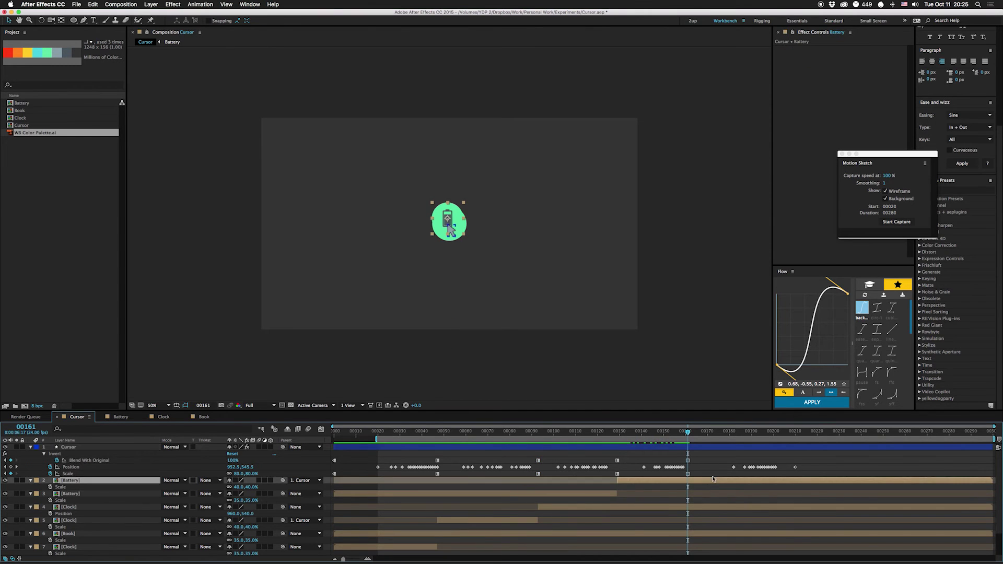
{"action": "key", "text": "ctrl+shift+d"}
{"action": "left_click", "coordinate": [303, 480]}
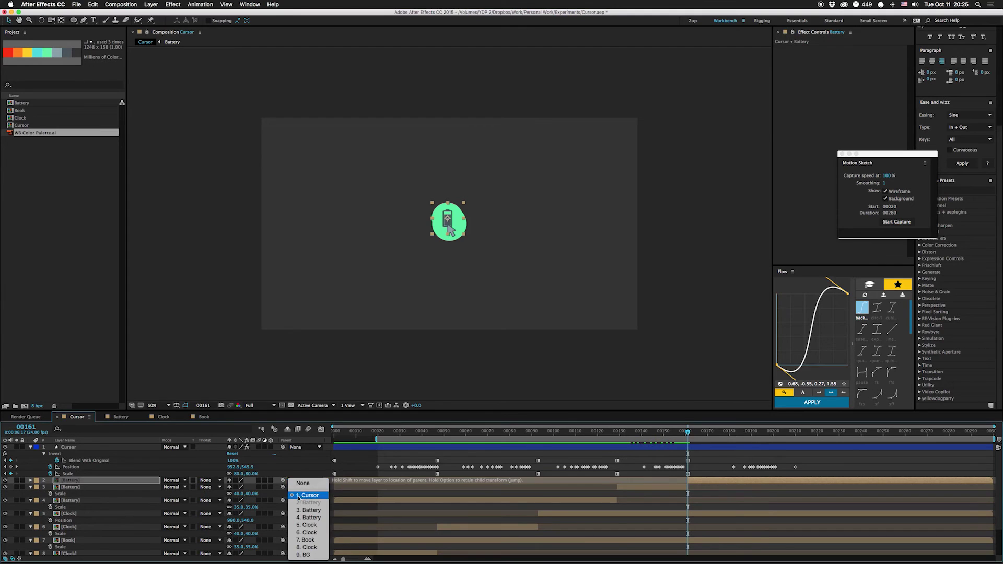
{"action": "left_click", "coordinate": [294, 484]}
{"action": "key", "text": "p"}
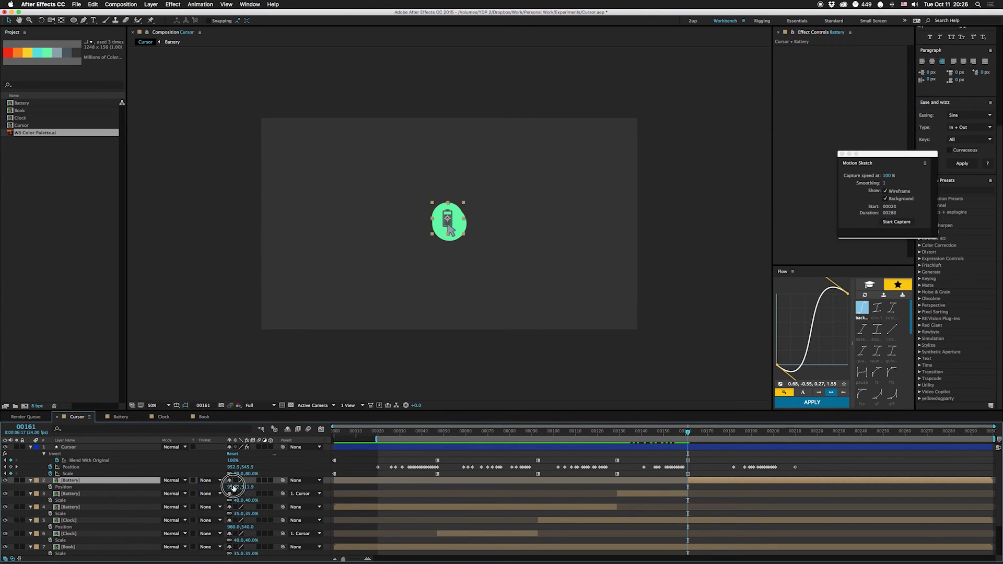
{"action": "left_click", "coordinate": [237, 487]}
{"action": "type", "text": "960"}
{"action": "key", "text": "Tab"}
{"action": "type", "text": "5"}
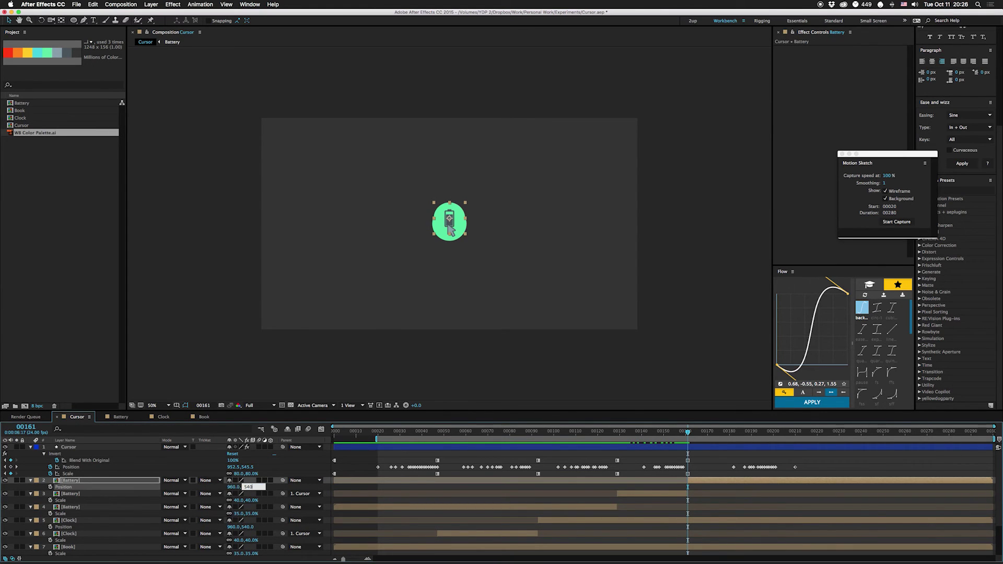
{"action": "key", "text": "Return"}
{"action": "key", "text": "space"}
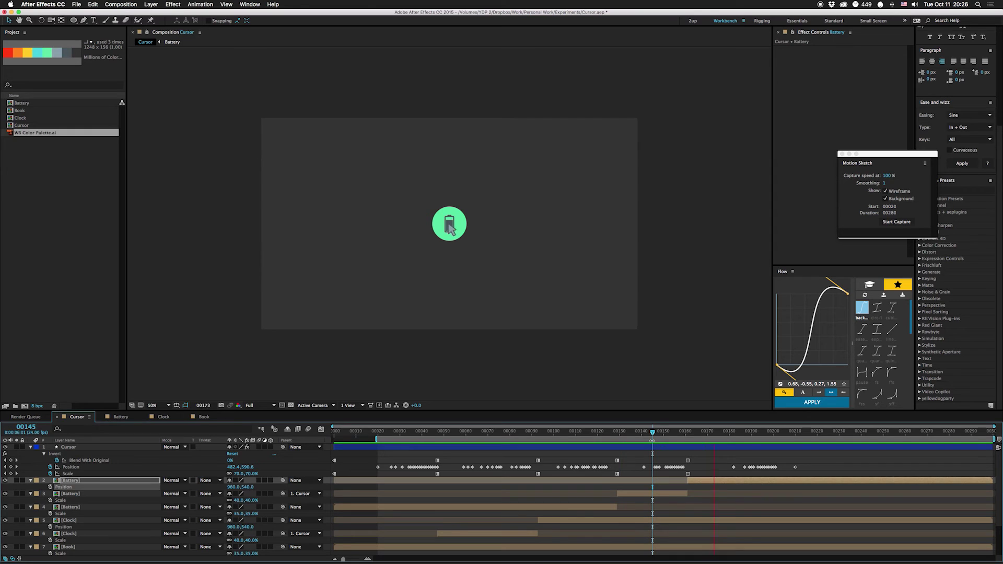
{"action": "key", "text": "space"}
From frame 129, re-sketch the Cursor carrying the battery from the left icon to the centre icon
{"action": "mouse_move", "coordinate": [618, 434]}
{"action": "left_mouse_down"}
{"action": "mouse_move", "coordinate": [685, 433]}
{"action": "mouse_move", "coordinate": [605, 433]}
{"action": "mouse_move", "coordinate": [679, 446]}
{"action": "mouse_move", "coordinate": [601, 456]}
{"action": "mouse_move", "coordinate": [617, 453]}
{"action": "left_mouse_up"}
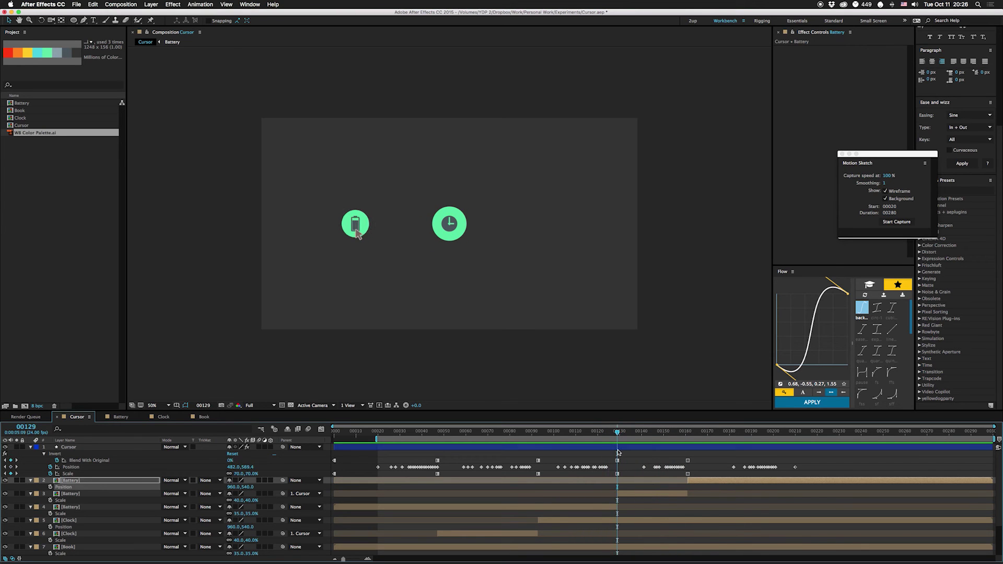
{"action": "left_click", "coordinate": [622, 448]}
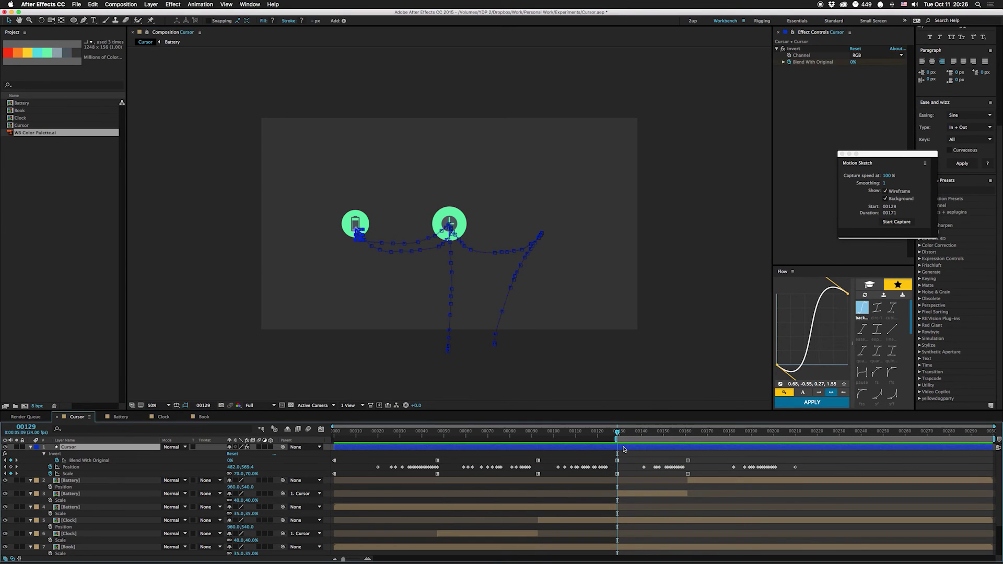
{"action": "left_click", "coordinate": [896, 221]}
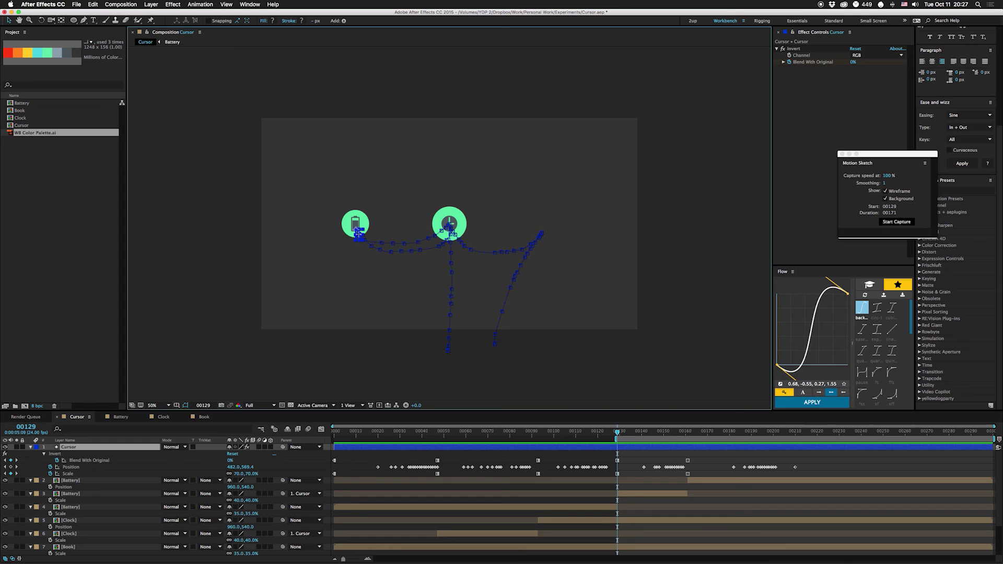
{"action": "mouse_move", "coordinate": [355, 230]}
{"action": "left_mouse_down"}
{"action": "mouse_move", "coordinate": [401, 250]}
{"action": "mouse_move", "coordinate": [438, 241]}
{"action": "mouse_move", "coordinate": [446, 228]}
{"action": "mouse_move", "coordinate": [445, 350]}
{"action": "left_mouse_up"}
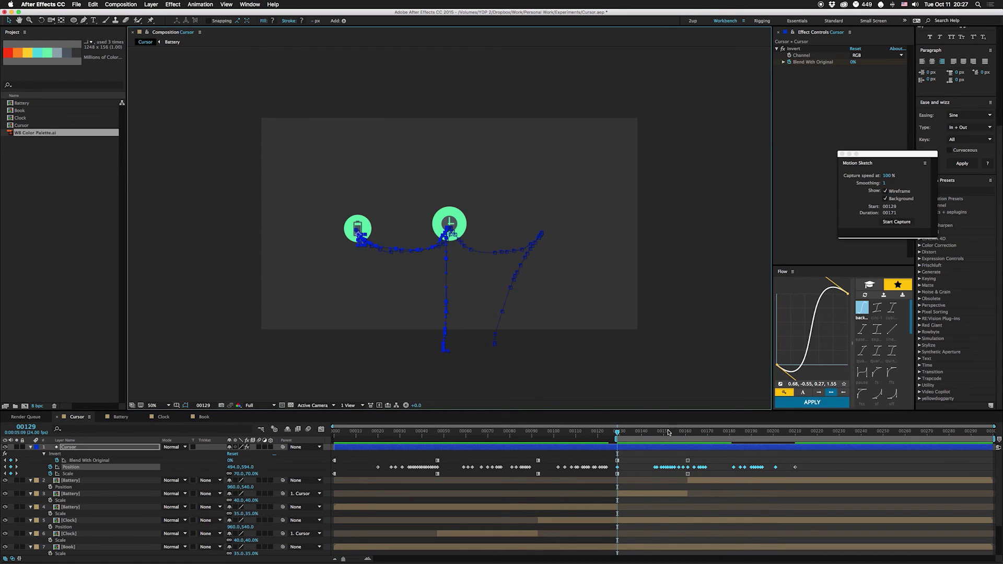
{"action": "left_click", "coordinate": [710, 432]}
{"action": "left_click", "coordinate": [711, 463]}
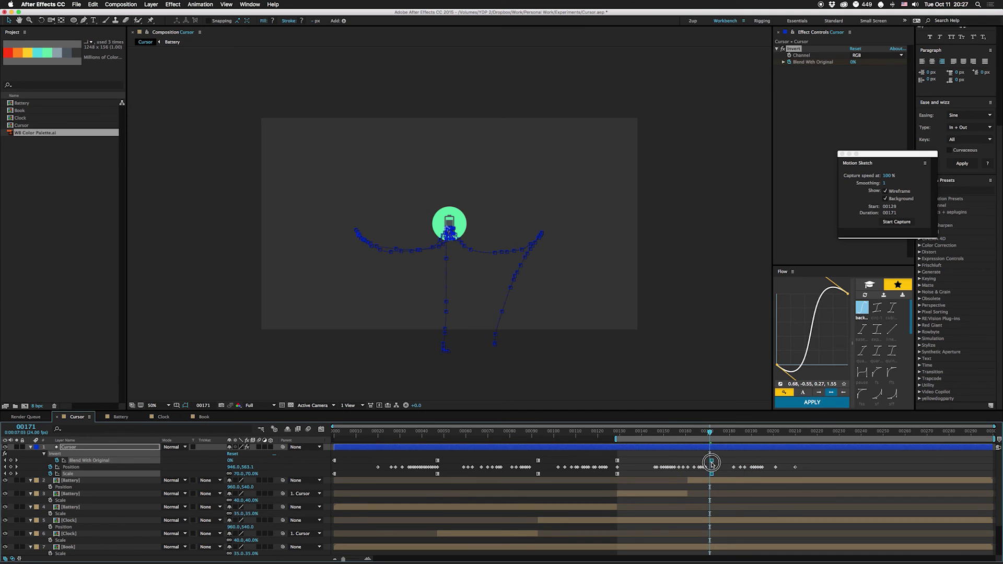
{"action": "left_click", "coordinate": [707, 479]}
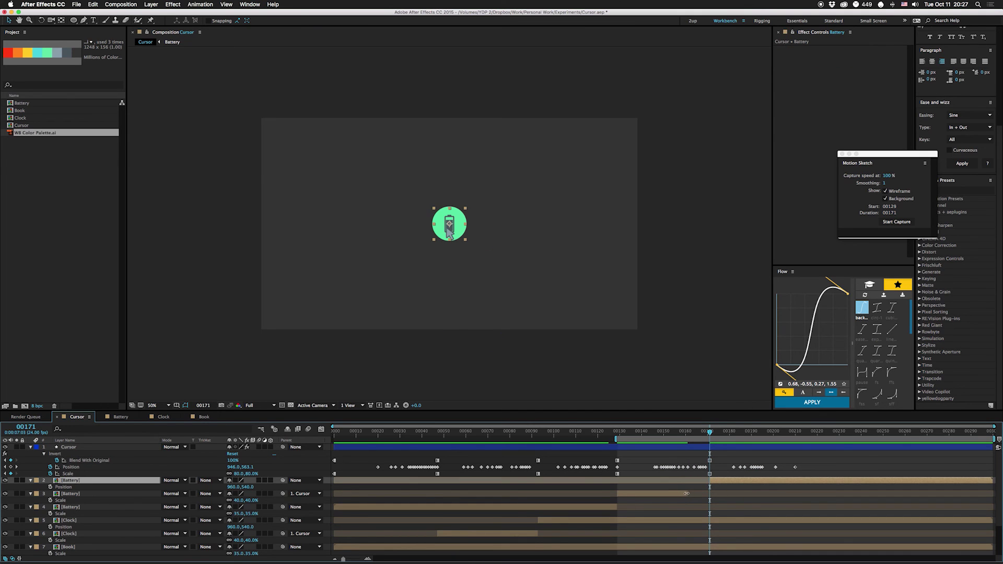
Set the work area to run from frame 0 to frame 219 and preview it
{"action": "left_click", "coordinate": [686, 494]}
{"action": "key", "text": "equal"}
{"action": "key", "text": "equal"}
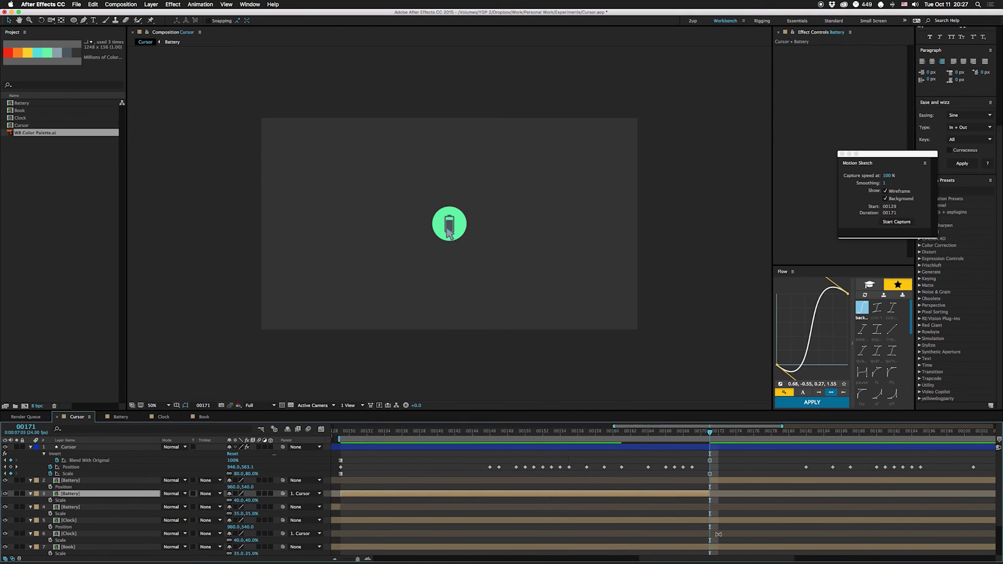
{"action": "key", "text": "minus"}
{"action": "key", "text": "minus"}
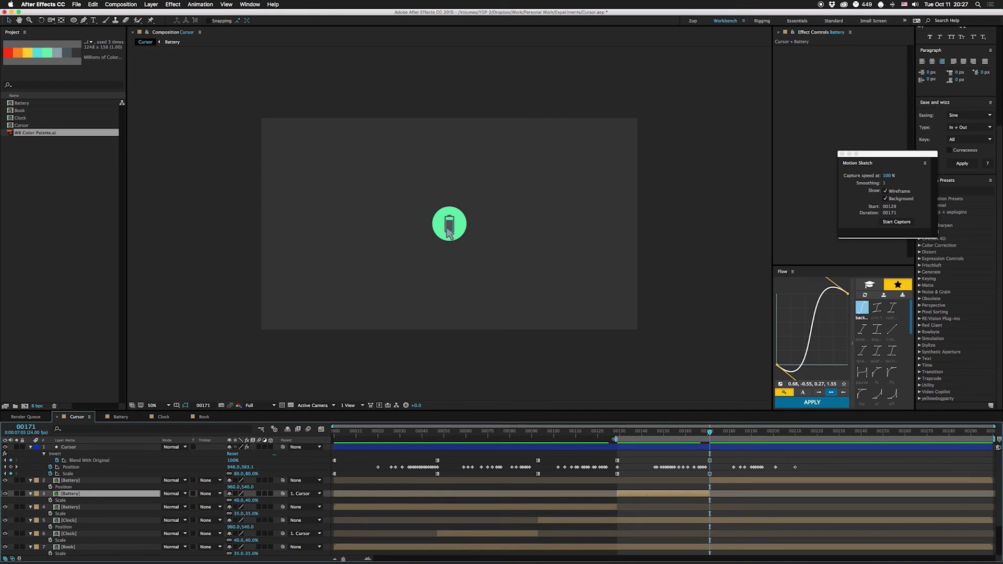
{"action": "left_click_drag", "start_coordinate": [615, 439], "coordinate": [334, 439]}
{"action": "left_click_drag", "start_coordinate": [811, 437], "coordinate": [815, 437]}
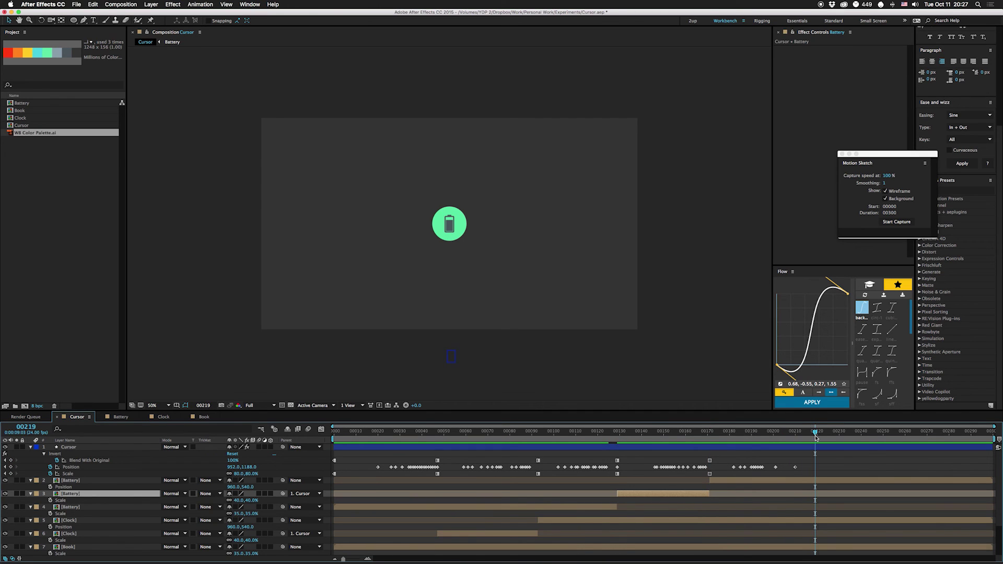
{"action": "key", "text": "n"}
{"action": "key", "text": "space"}
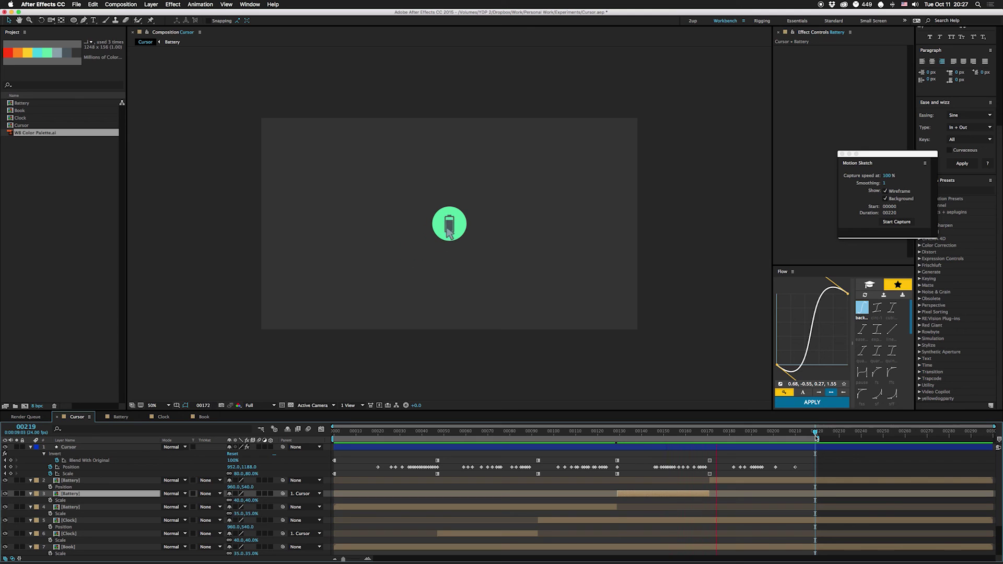
Shift the Cursor's Position keyframes after frame 129 slightly earlier and replay the preview
{"action": "left_click", "coordinate": [617, 432]}
{"action": "left_click", "coordinate": [618, 468]}
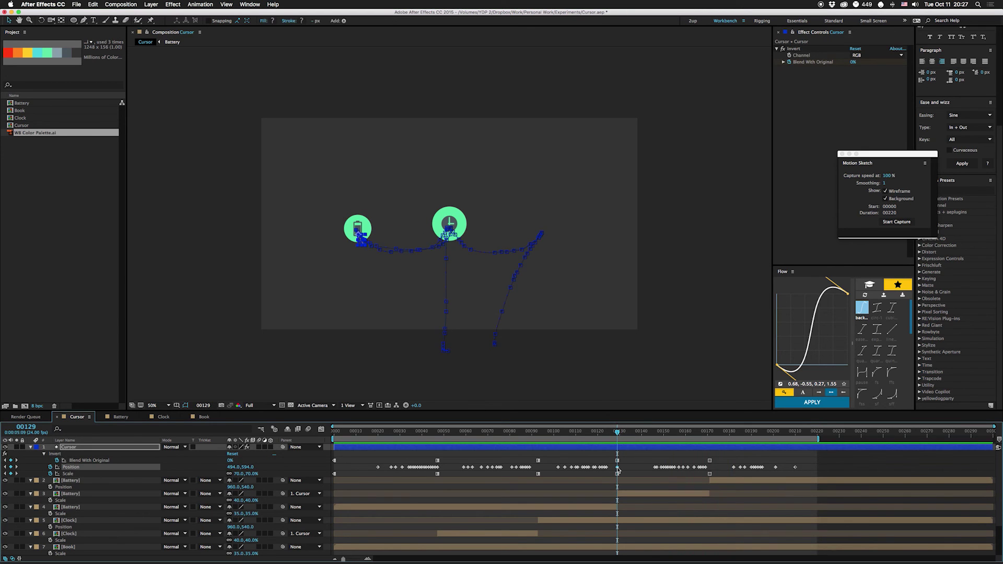
{"action": "left_click_drag", "start_coordinate": [650, 454], "coordinate": [802, 478]}
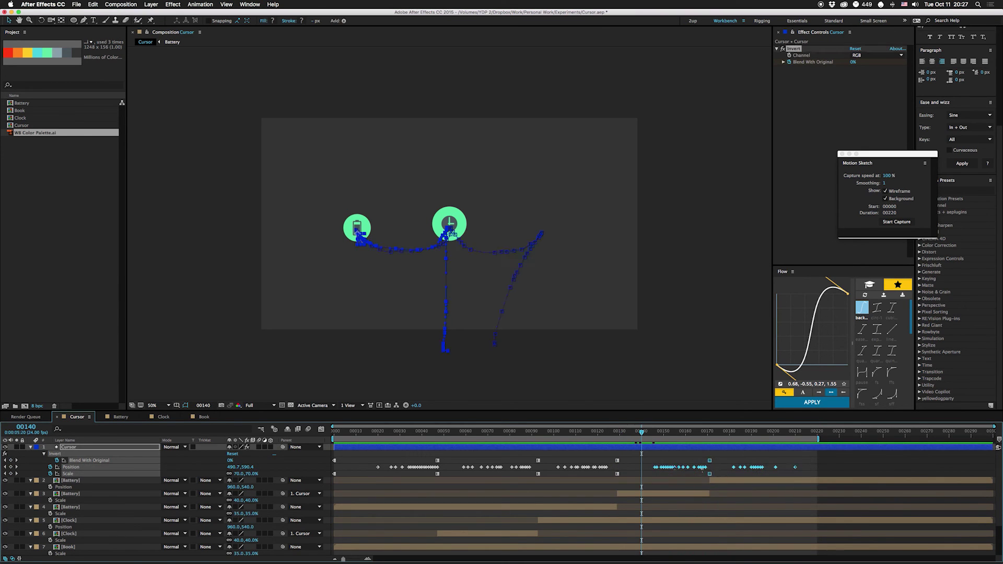
{"action": "left_click_drag", "start_coordinate": [655, 468], "coordinate": [646, 469]}
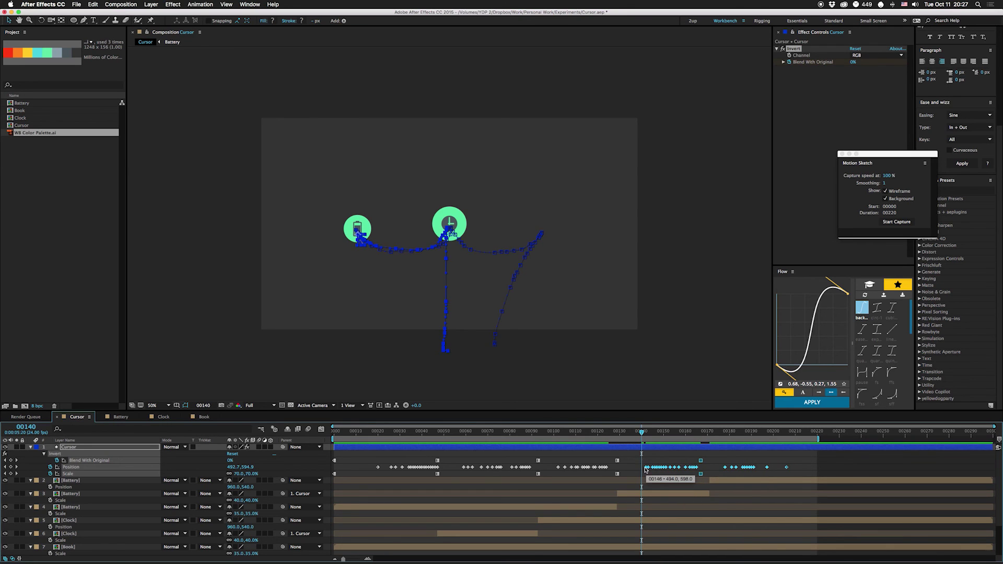
{"action": "left_click", "coordinate": [699, 495]}
{"action": "key", "text": "space"}
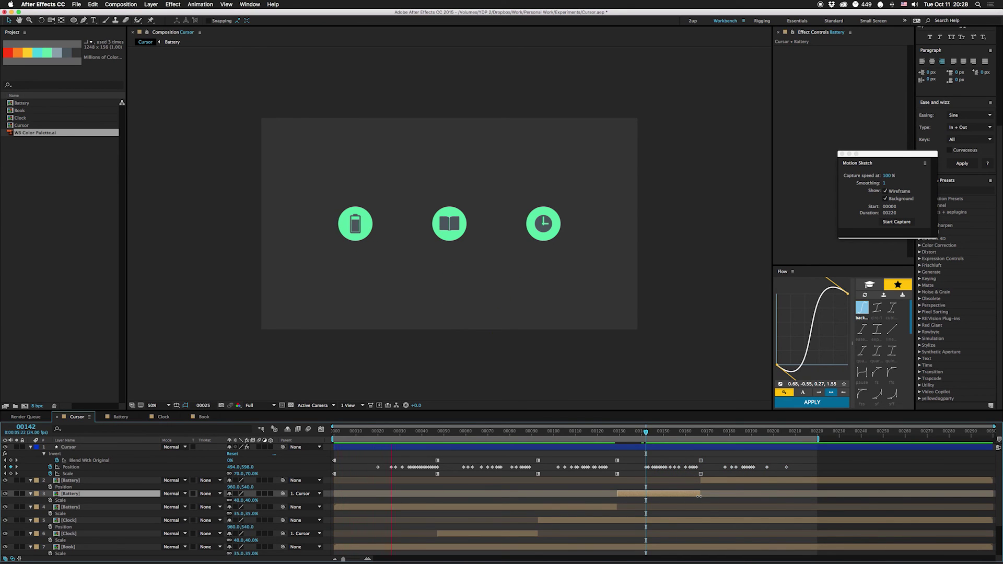